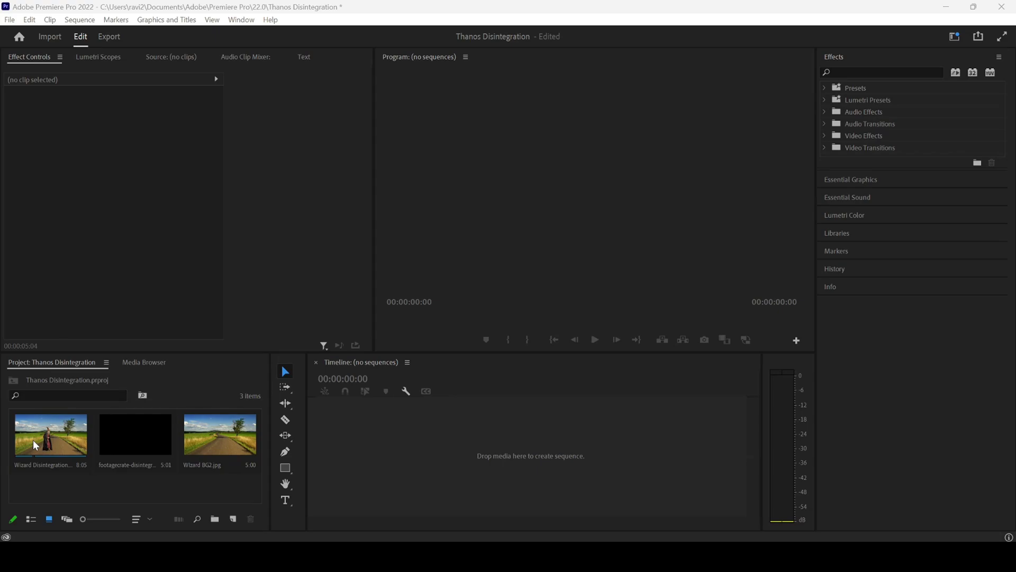
- Preview the Wizard Disintegration.mp4 footage from its start and the Wizard BG2.jpg background in the source monitor
double_click(33, 439)
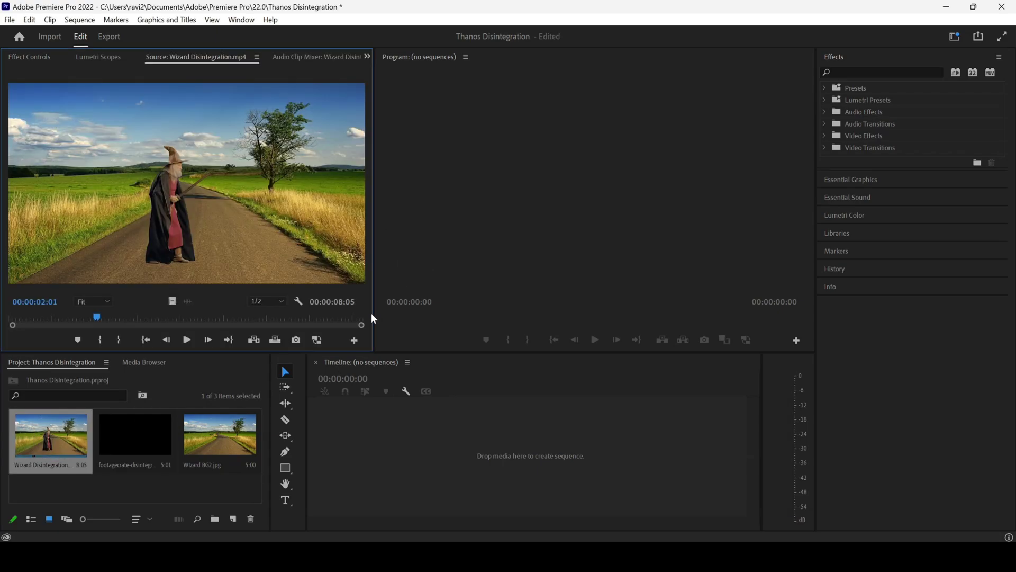
drag(373, 319, 480, 318)
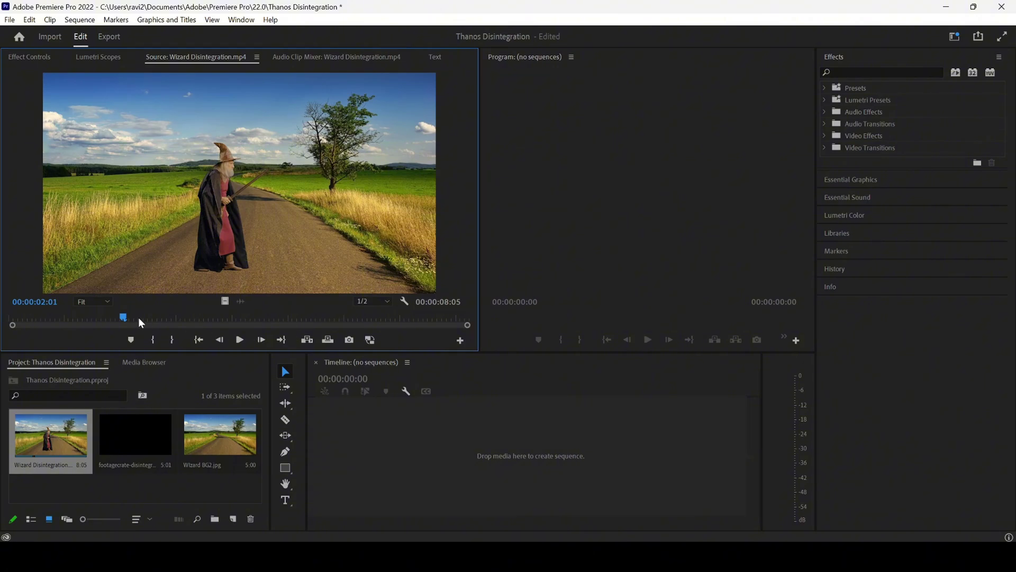
key(space)
click(21, 318)
drag(23, 320, 11, 317)
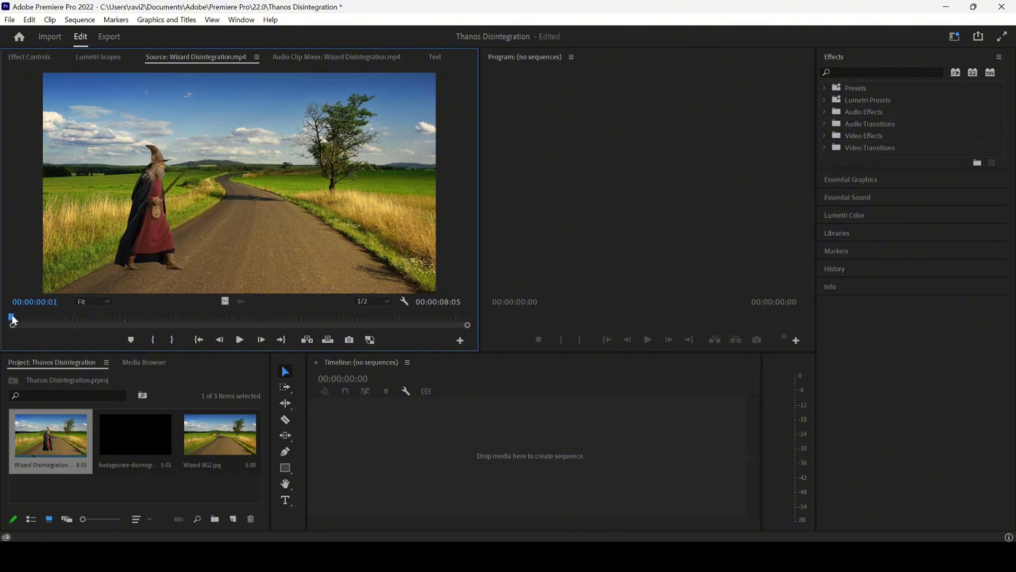
key(space)
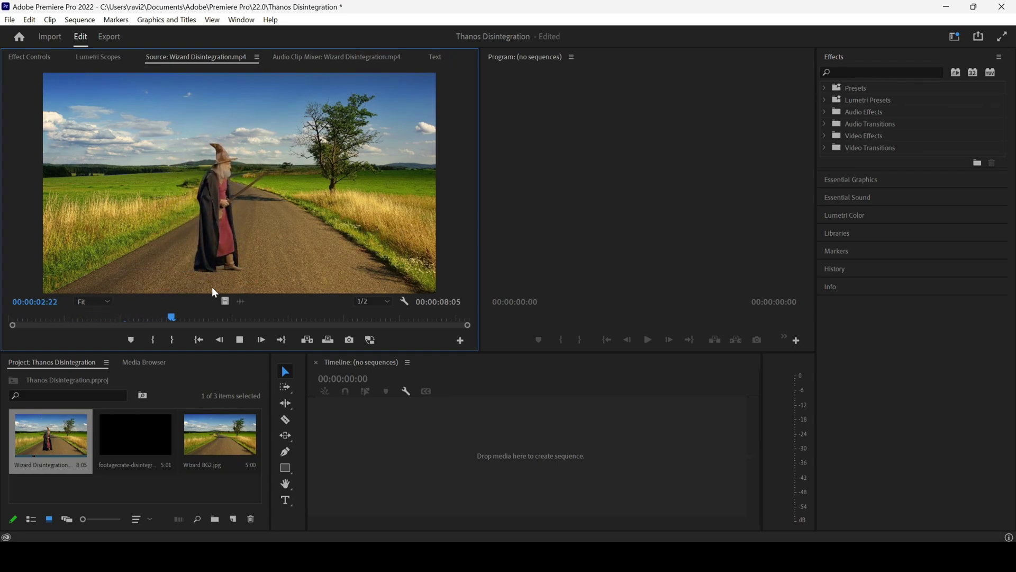
key(space)
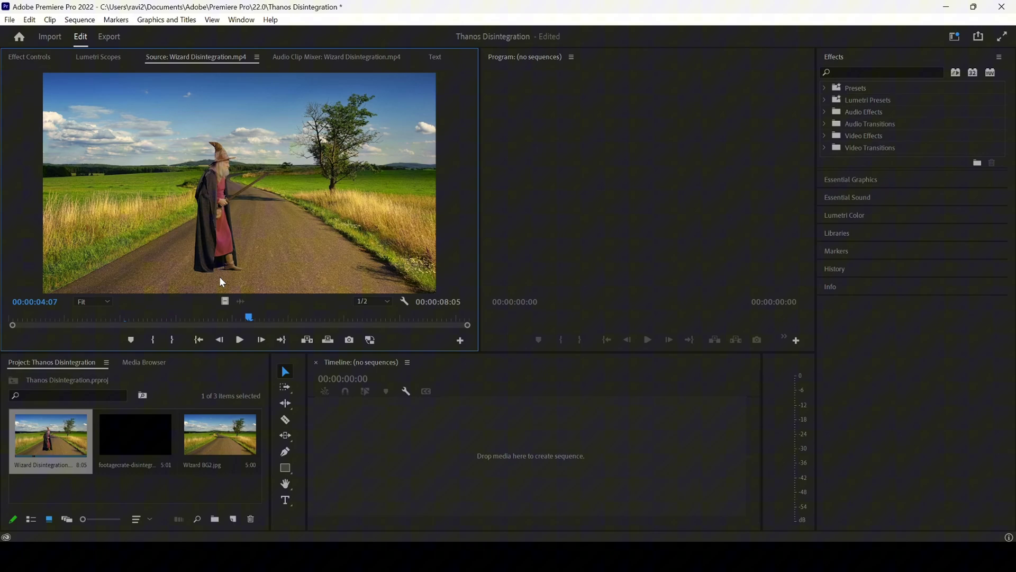
double_click(203, 440)
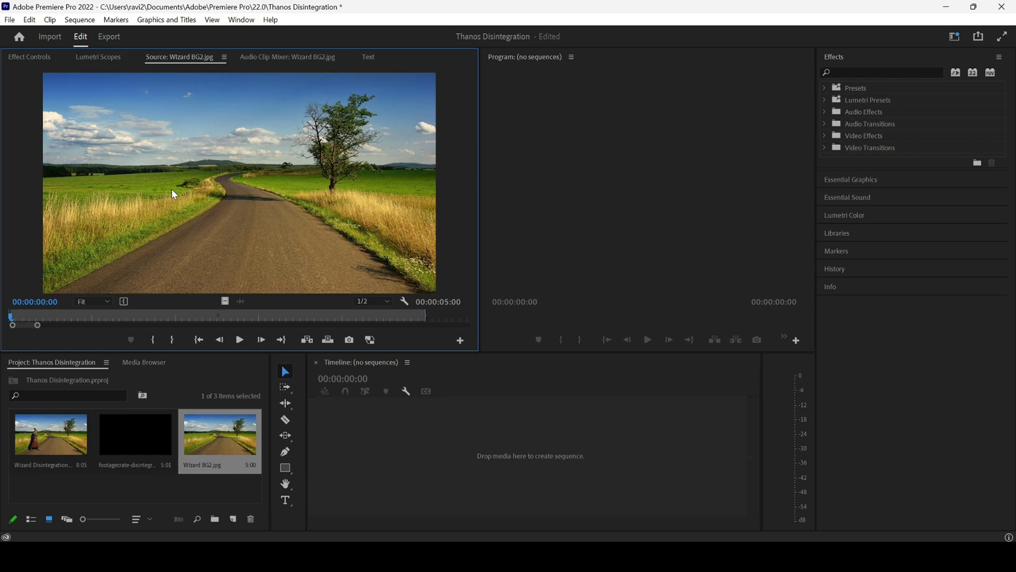
- Create a sequence from Wizard BG2.jpg and bring up the effect controls
drag(222, 443, 339, 463)
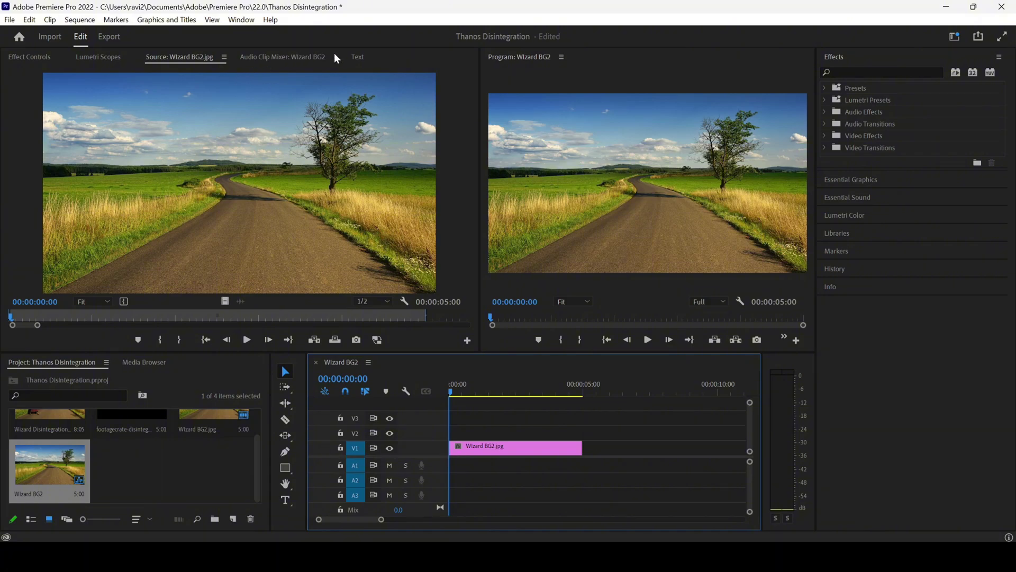
click(30, 56)
scroll(218, 455, up, 2)
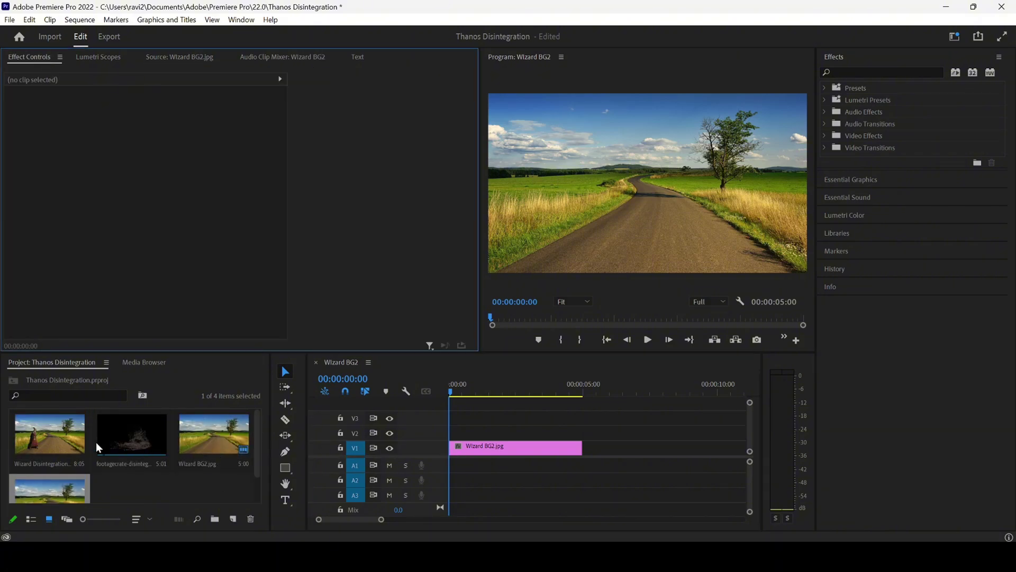
- Place Wizard Disintegration.mp4 on track V2 at the sequence start and extend the Wizard BG2.jpg clip to the same end
click(70, 437)
drag(45, 439, 452, 432)
drag(583, 448, 669, 448)
- Split the Wizard Disintegration.mp4 clip on V2 at 00:00:02:17 with the Razor tool and return to the Selection tool
drag(454, 394, 524, 396)
click(285, 419)
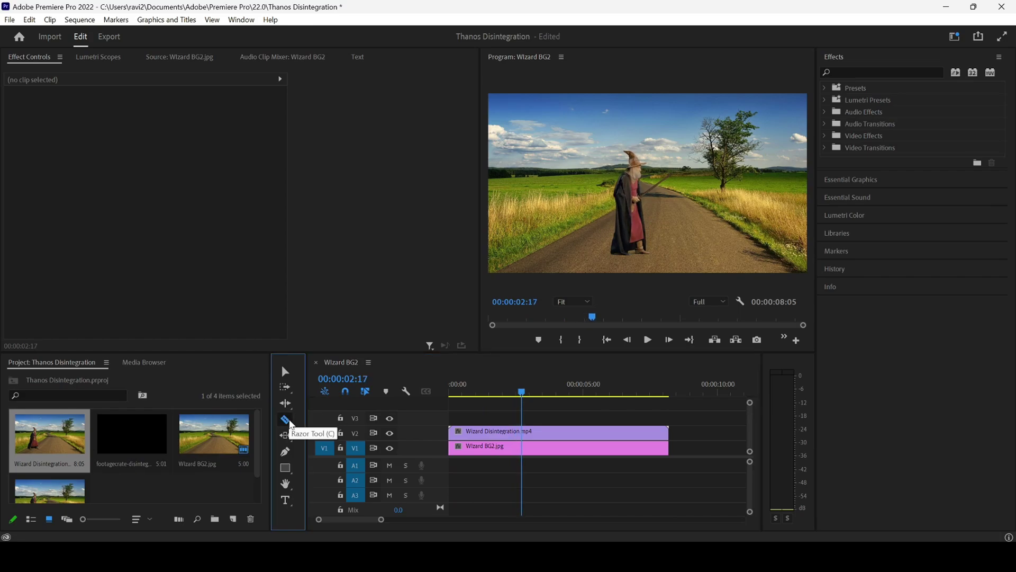
click(522, 431)
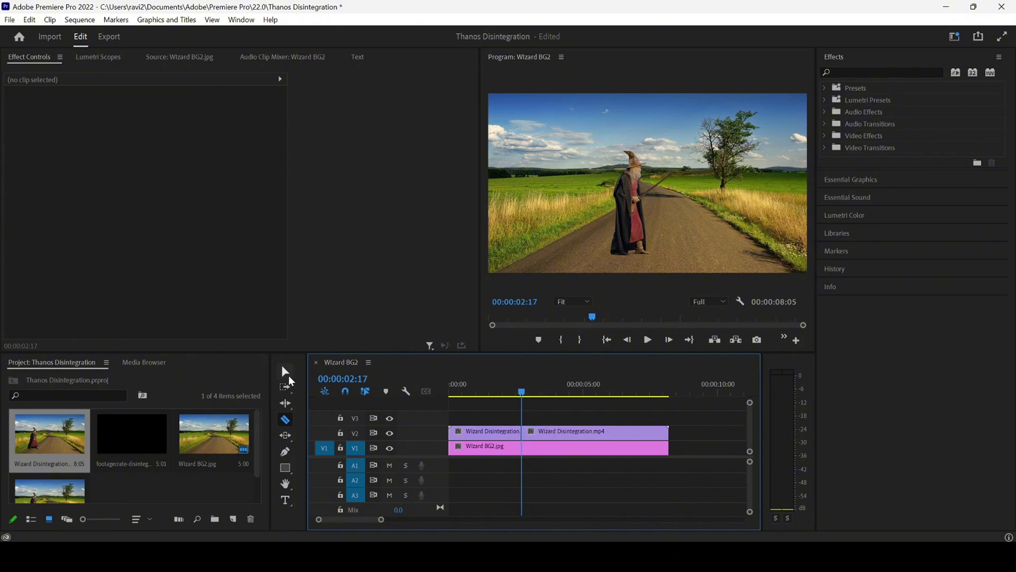
click(285, 372)
- Draw a closed freehand opacity mask around the wizard and his staff on the second part of the split clip
click(544, 428)
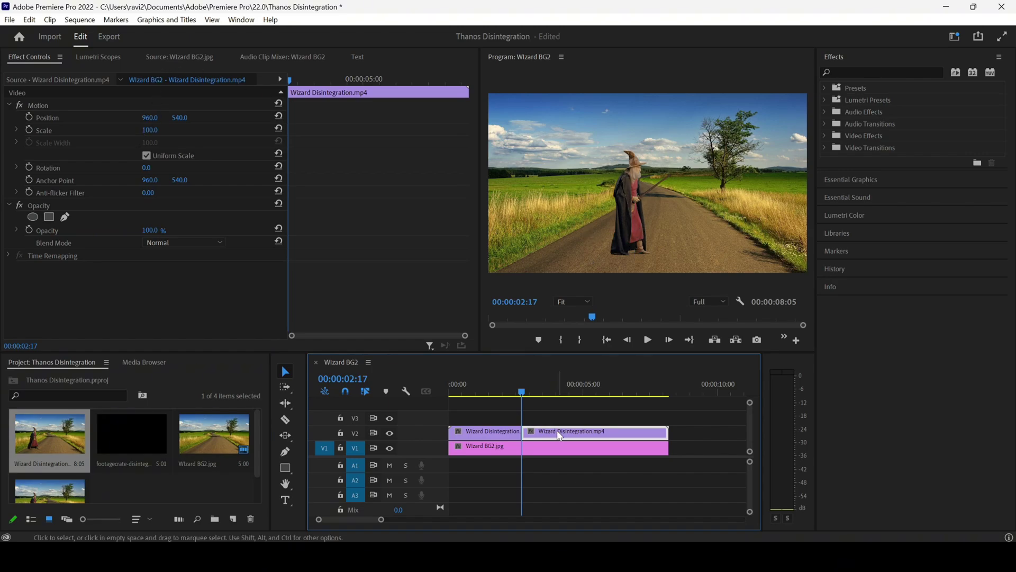
click(30, 205)
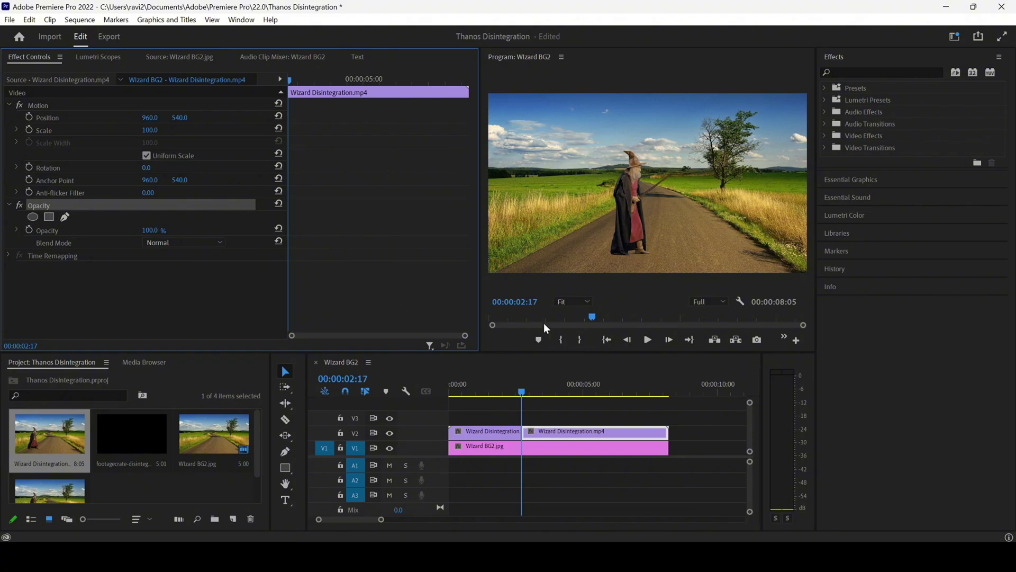
drag(480, 333, 415, 381)
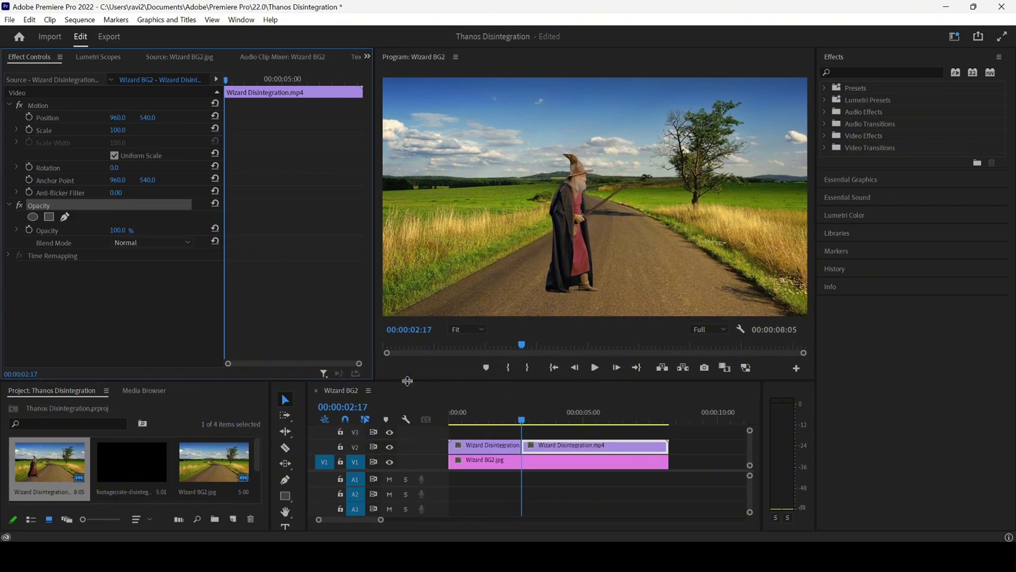
click(65, 216)
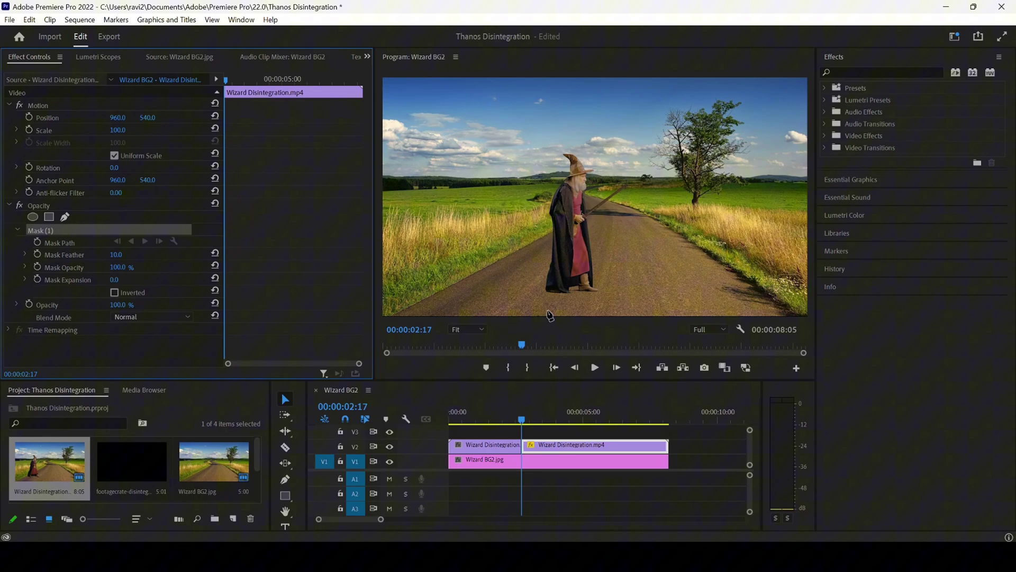
click(542, 292)
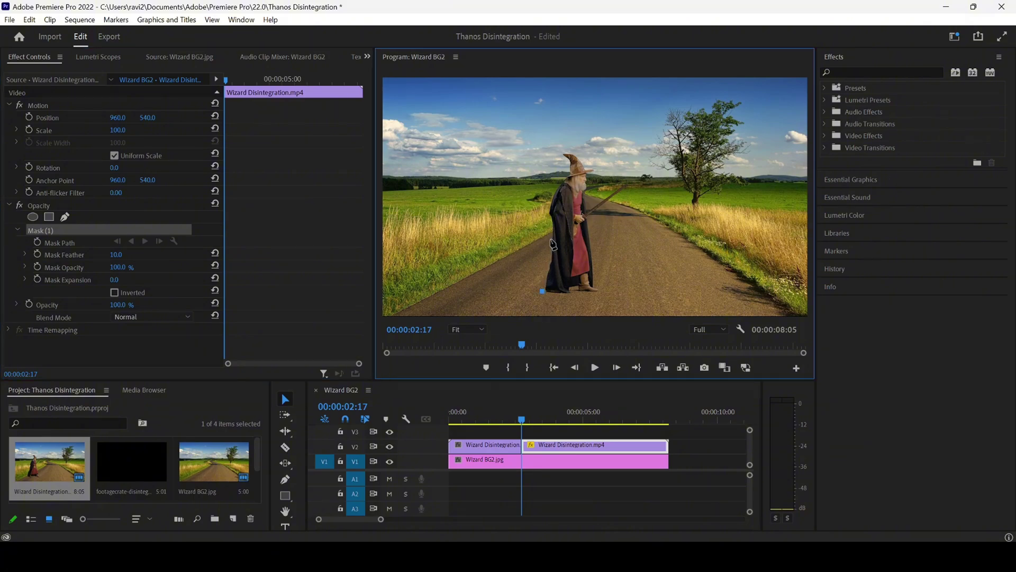
click(546, 208)
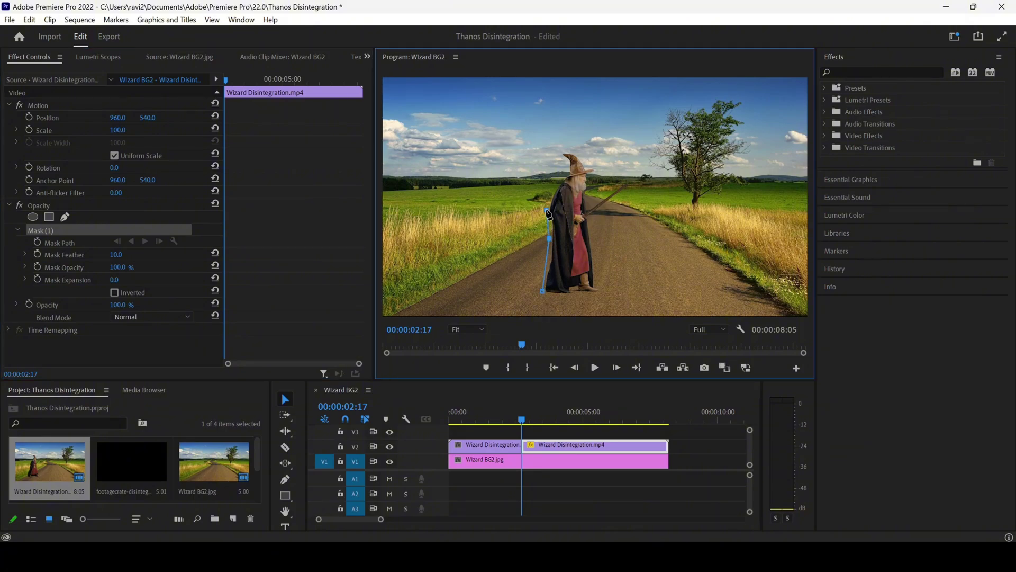
click(559, 180)
click(568, 169)
click(567, 144)
click(588, 158)
click(591, 191)
click(615, 182)
click(625, 171)
click(630, 192)
click(592, 221)
click(596, 279)
click(601, 292)
click(551, 302)
click(543, 290)
click(546, 264)
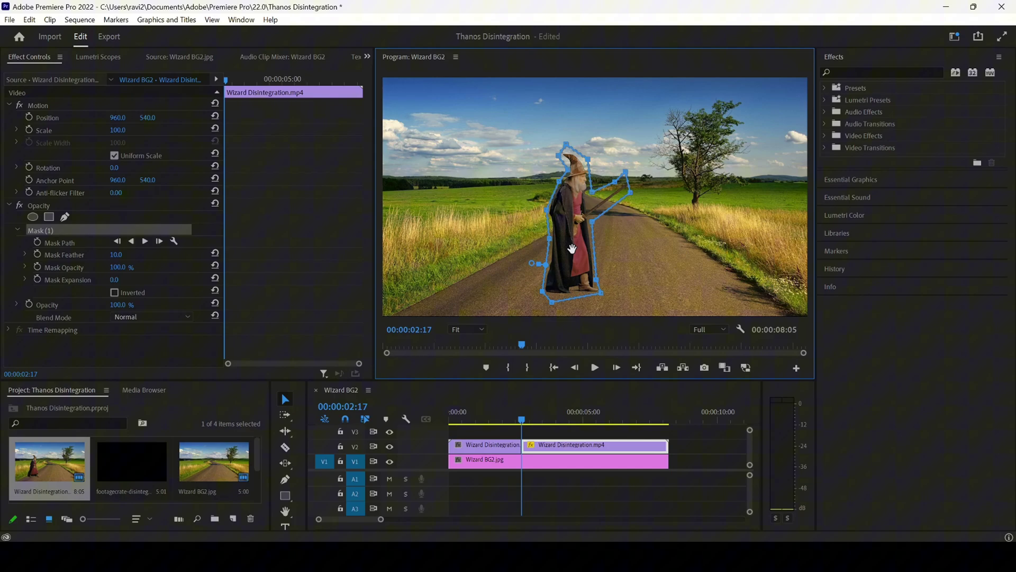
- Set the wizard mask's feather to 0 and hide the V1 background track
click(71, 258)
click(115, 255)
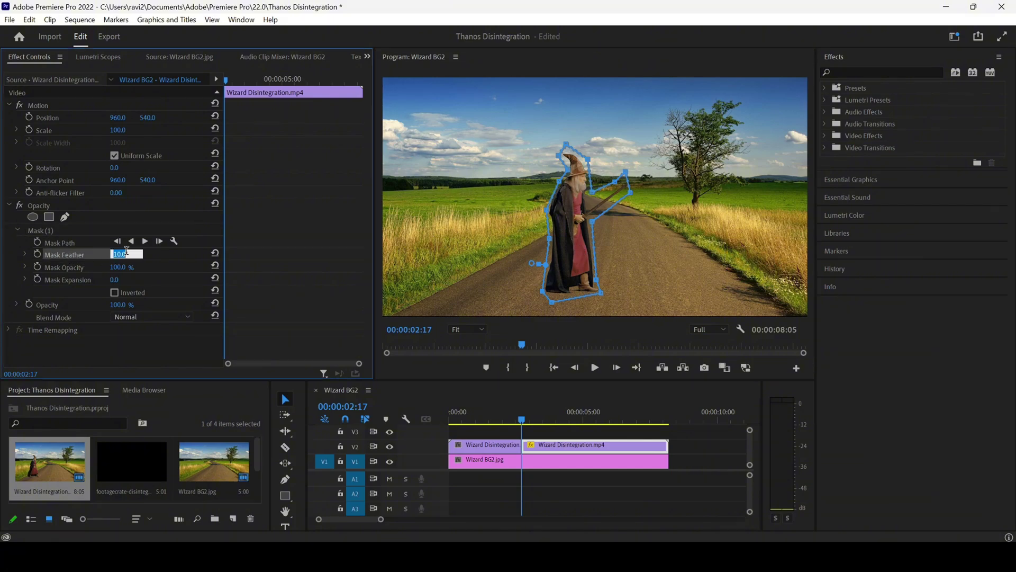
text(0)
key(Return)
click(390, 462)
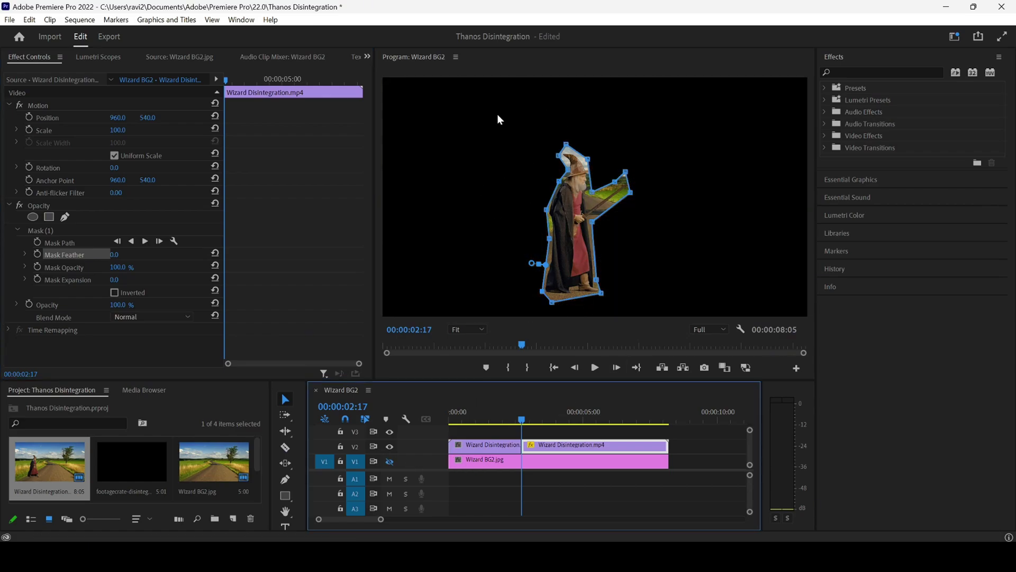
- Find the Linear Wipe video effect and apply it to the masked second part of Wizard Disintegration.mp4
click(857, 72)
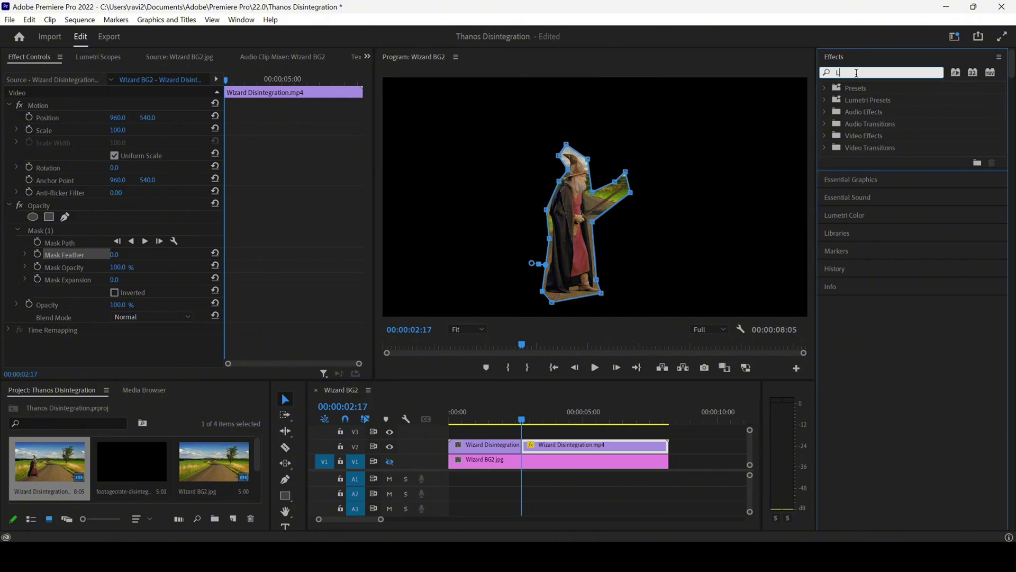
text(Linear Co)
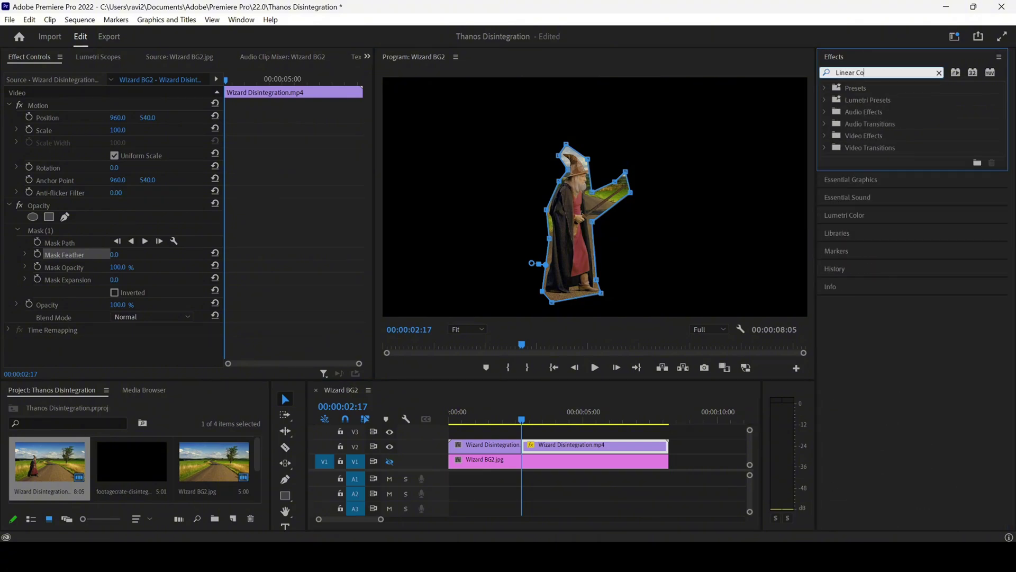
key(BackSpace)
key(BackSpace)
key(BackSpace)
key(BackSpace)
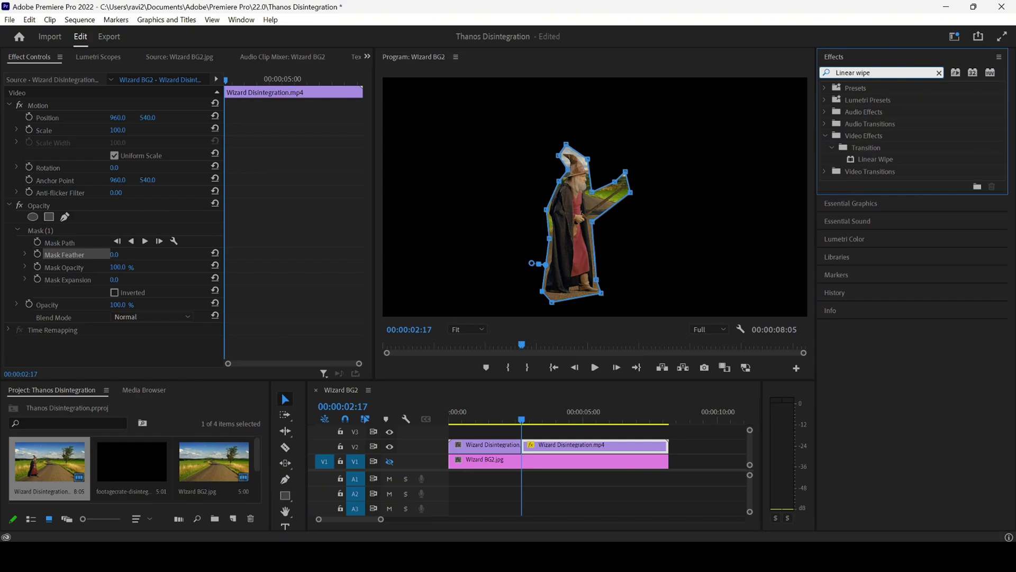
click(882, 160)
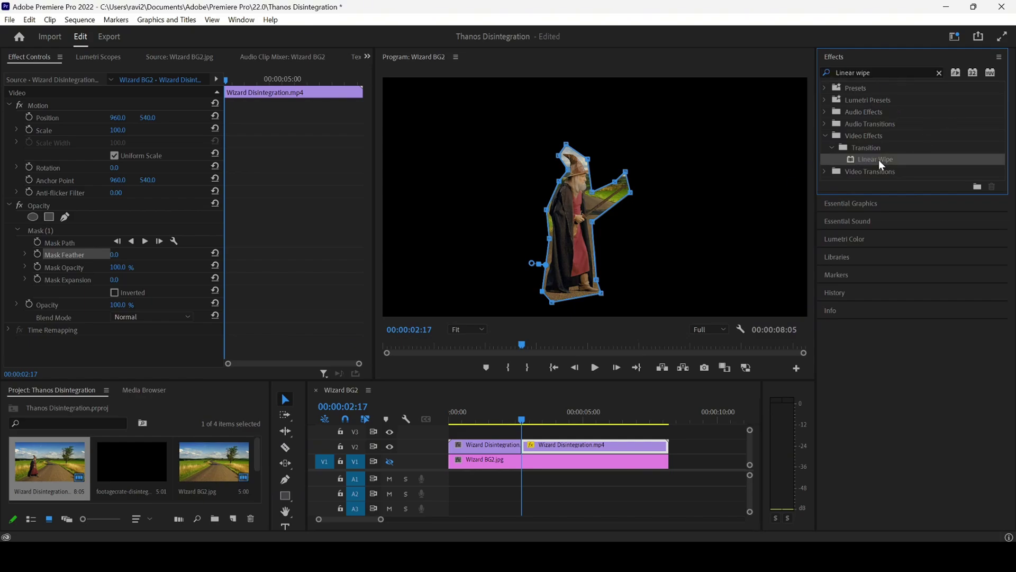
drag(879, 160, 721, 305)
drag(590, 404, 542, 445)
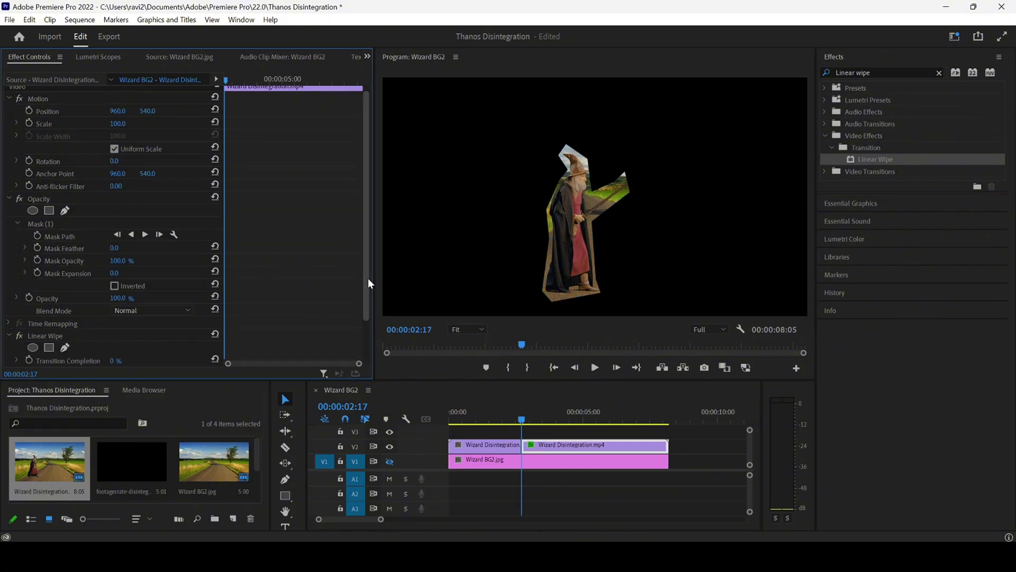
- Set the Linear Wipe's wipe angle to 270°
scroll(369, 283, down, 3)
click(123, 321)
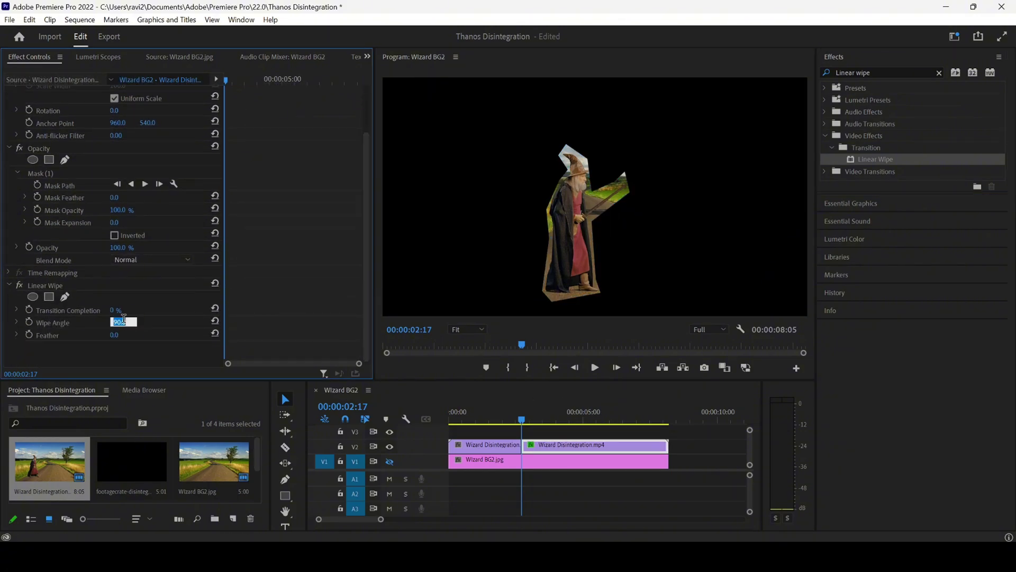
text(270)
key(Return)
scroll(332, 251, up, 1)
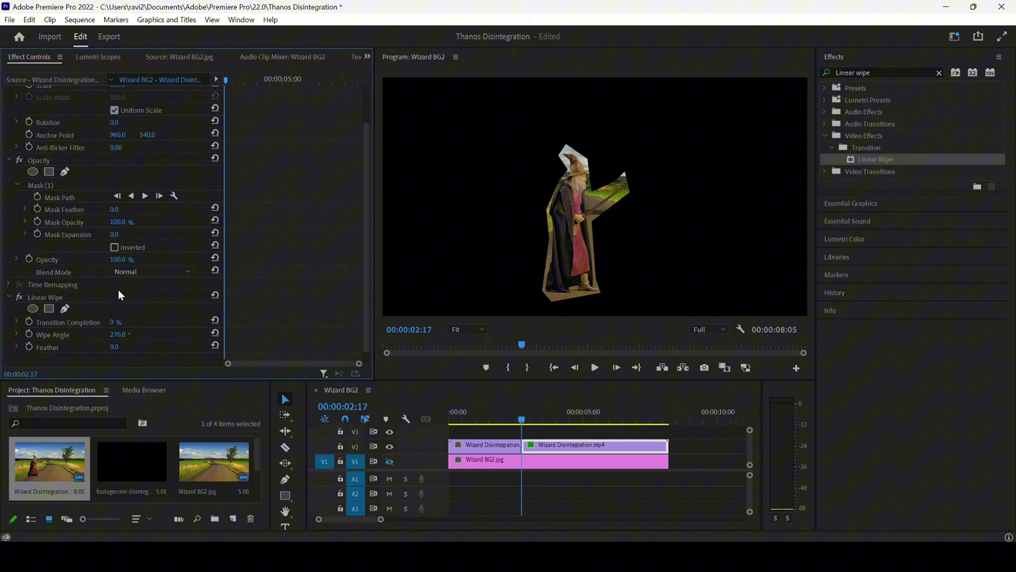
- Keyframe the Linear Wipe's Transition Completion from 0% at 00:00:02:17 to 100% at 00:00:04:06 and play back the wipe
click(29, 321)
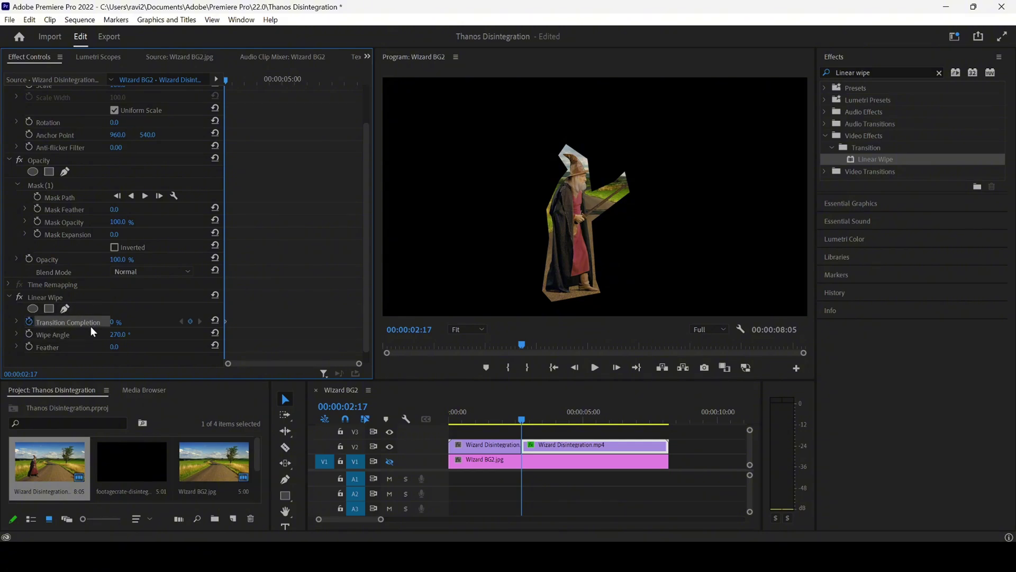
click(546, 446)
drag(231, 81, 265, 79)
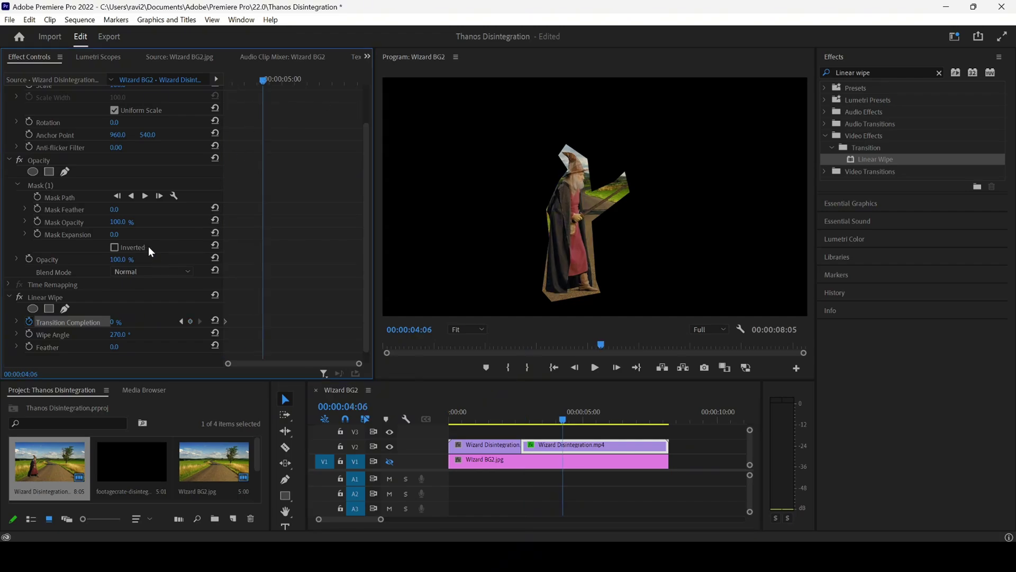
drag(114, 321, 152, 322)
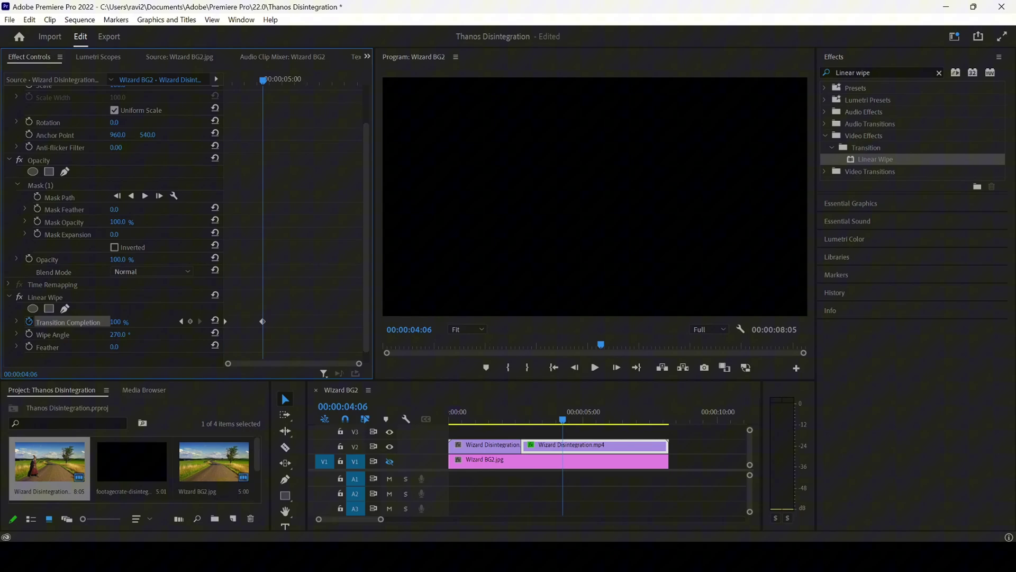
click(508, 411)
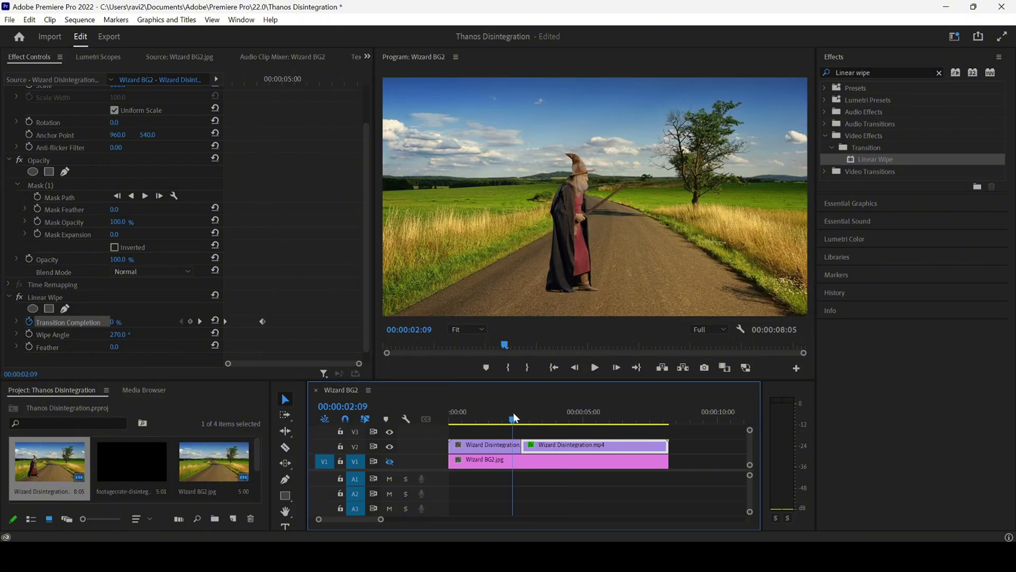
key(space)
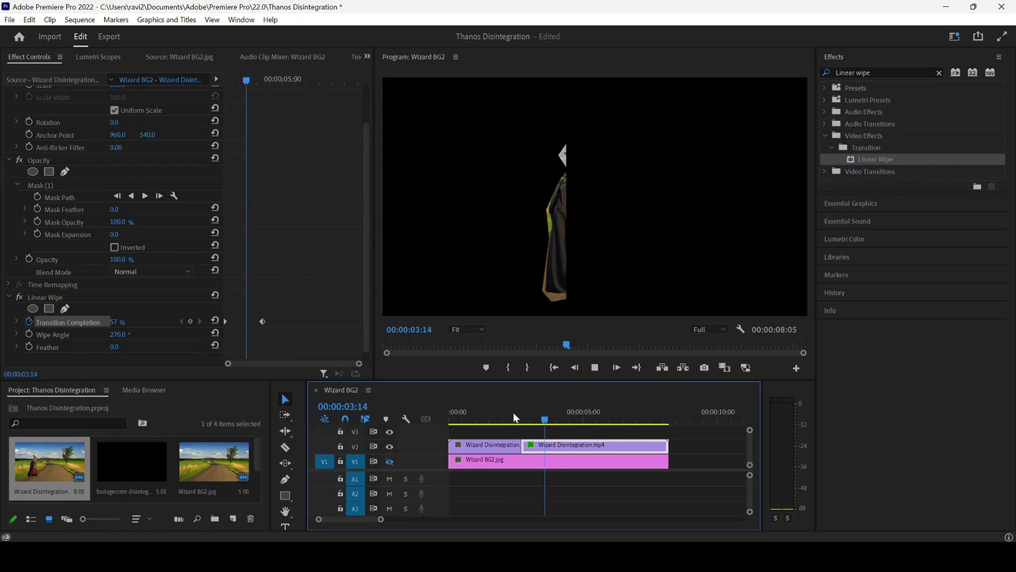
- Set the Linear Wipe's feather to 195 with the playhead at 00:00:03:13 and show the V1 background track again
drag(512, 417, 543, 422)
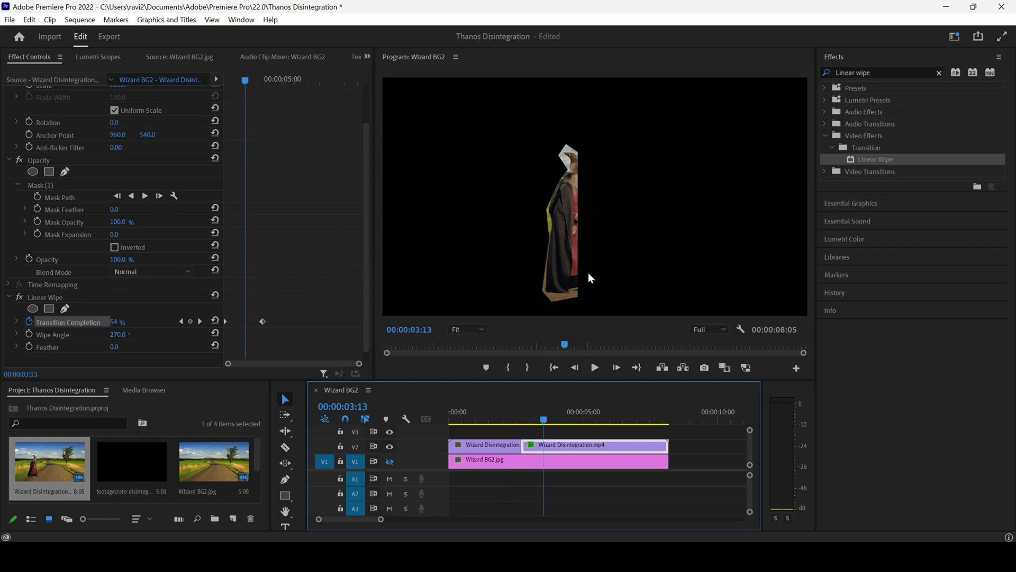
drag(114, 347, 174, 347)
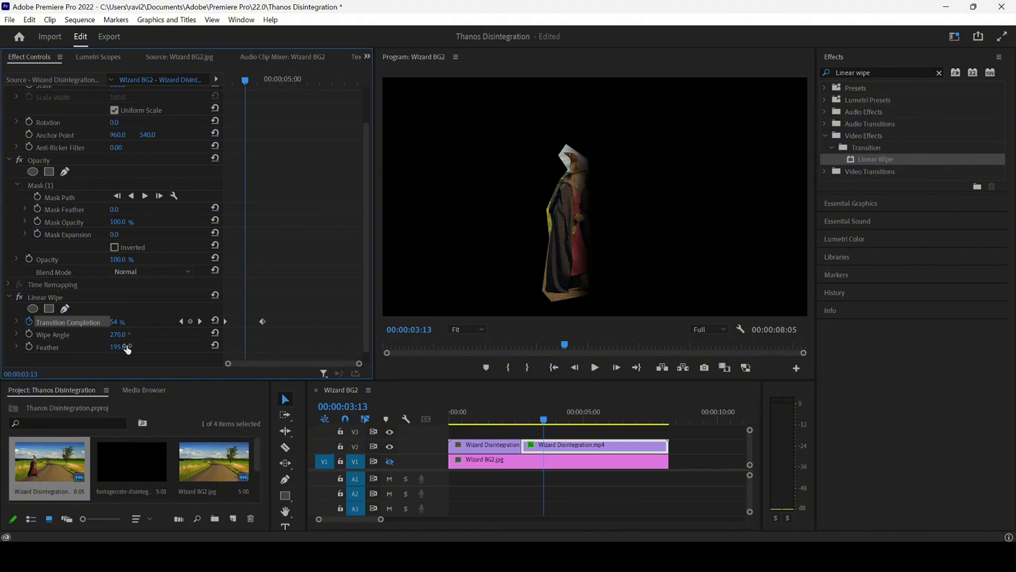
mouse_move(539, 424)
mouse_down()
mouse_move(543, 414)
mouse_move(556, 420)
mouse_move(543, 421)
mouse_up()
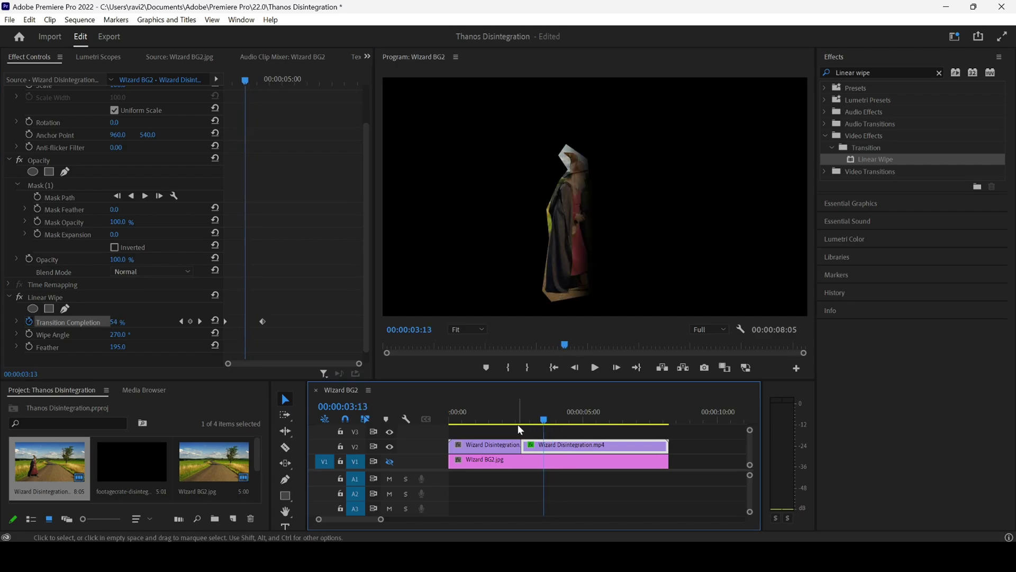
click(389, 461)
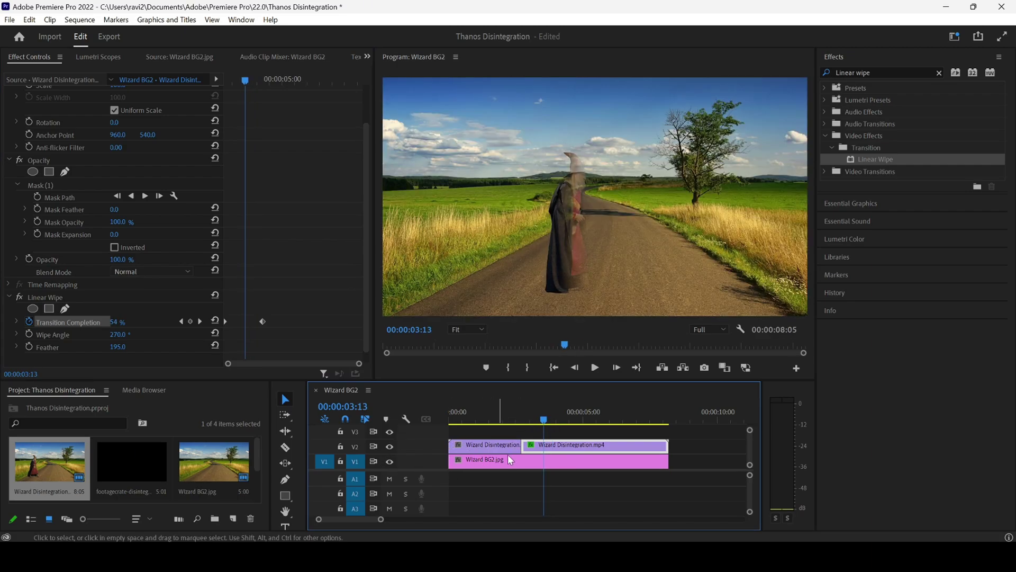
- Play back the feathered Linear Wipe from before the cut until the wizard has been wiped away
click(504, 414)
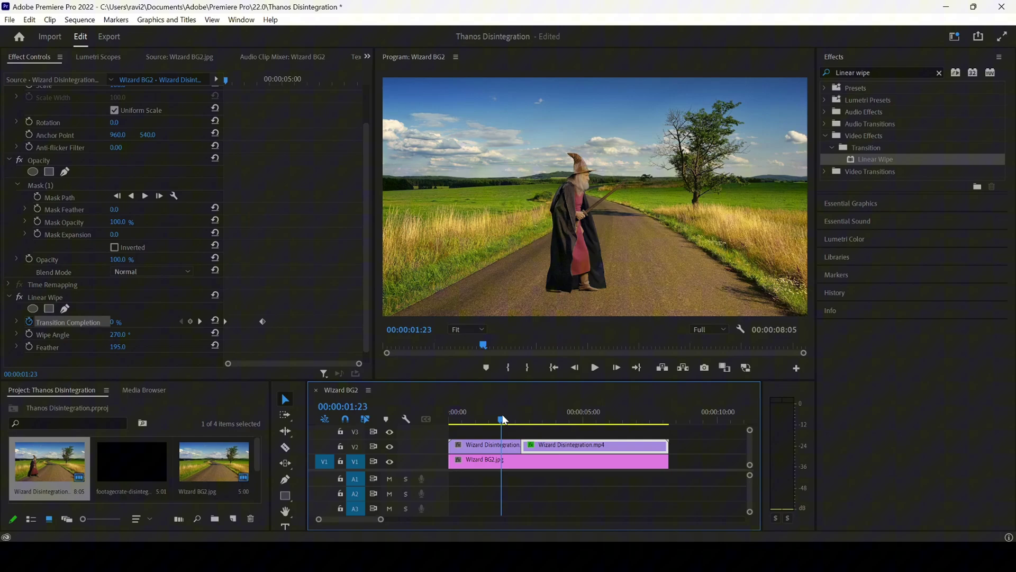
click(476, 414)
key(space)
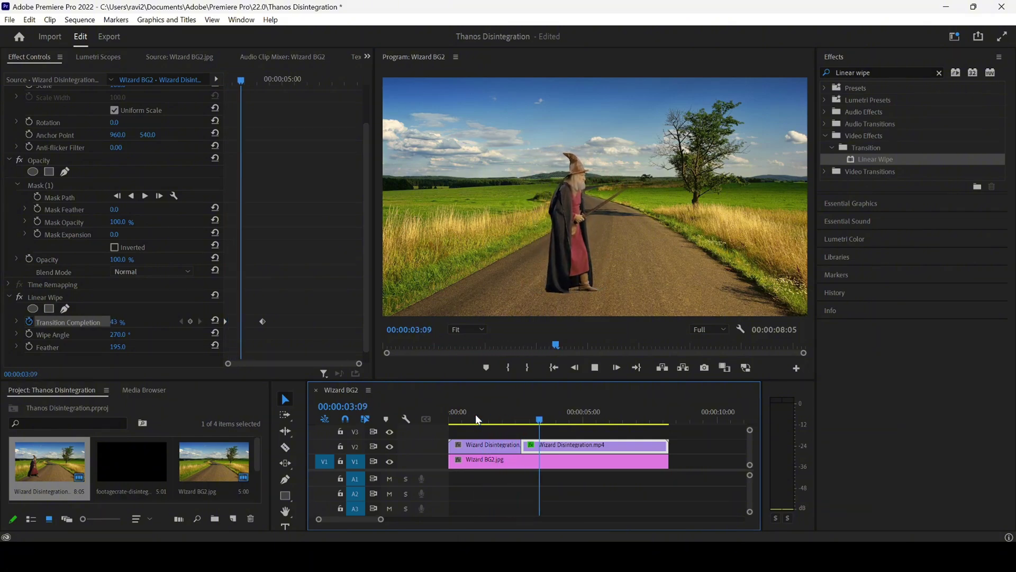
click(480, 416)
key(space)
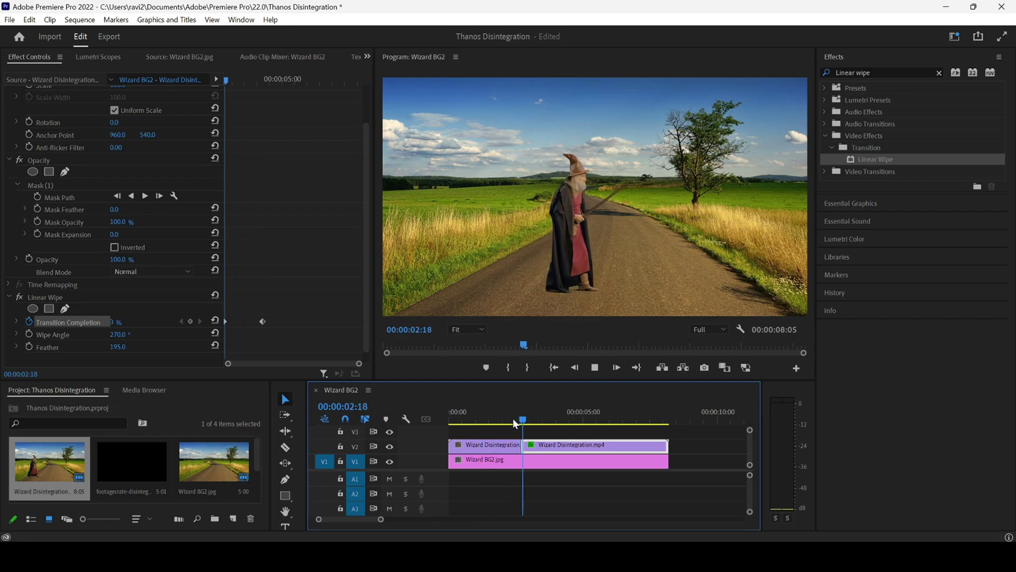
key(space)
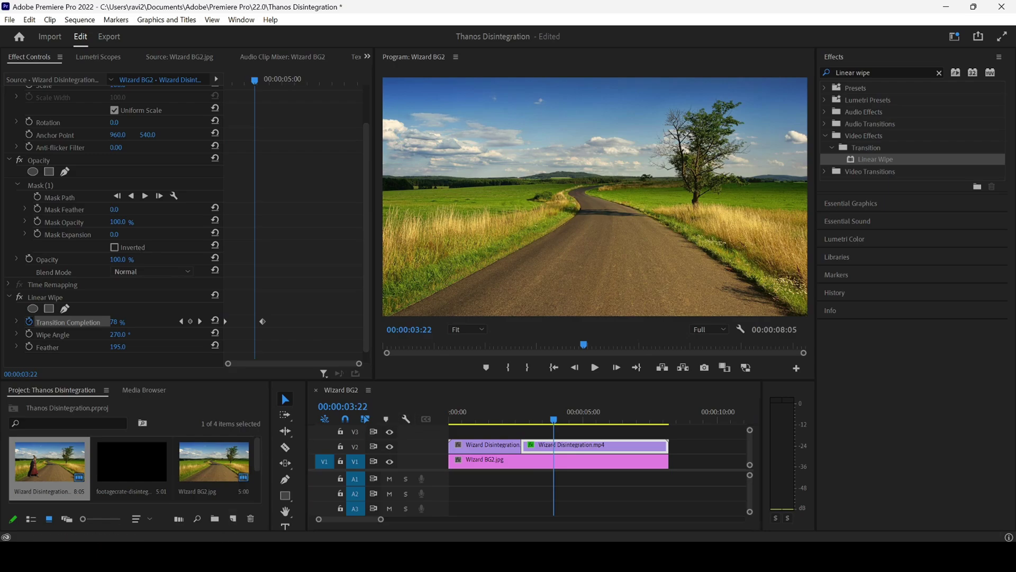
- Switch to the browser and search the FootageCrate site for "disintegration"
click(275, 490)
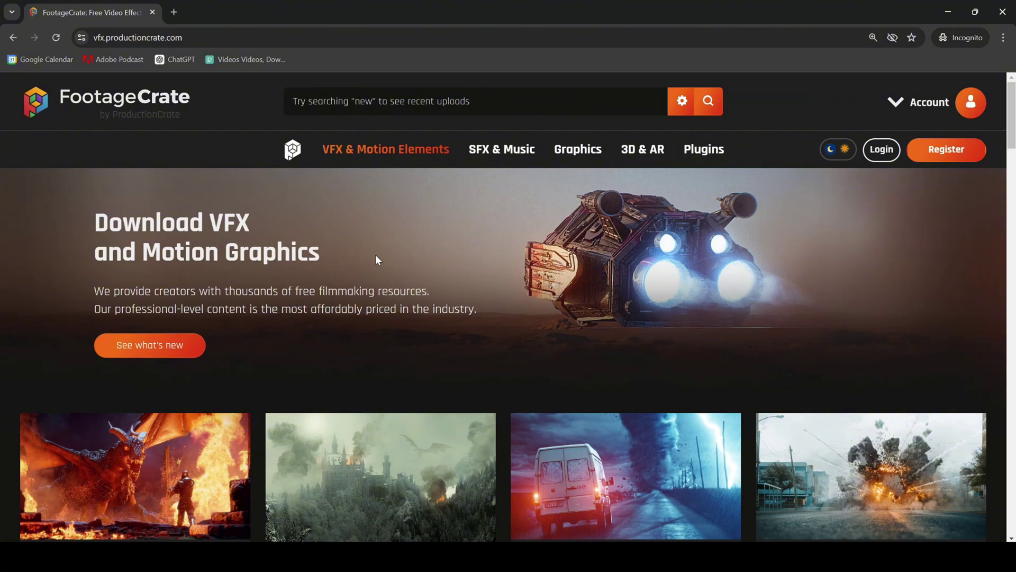
scroll(377, 258, down, 3)
scroll(377, 258, up, 3)
click(440, 103)
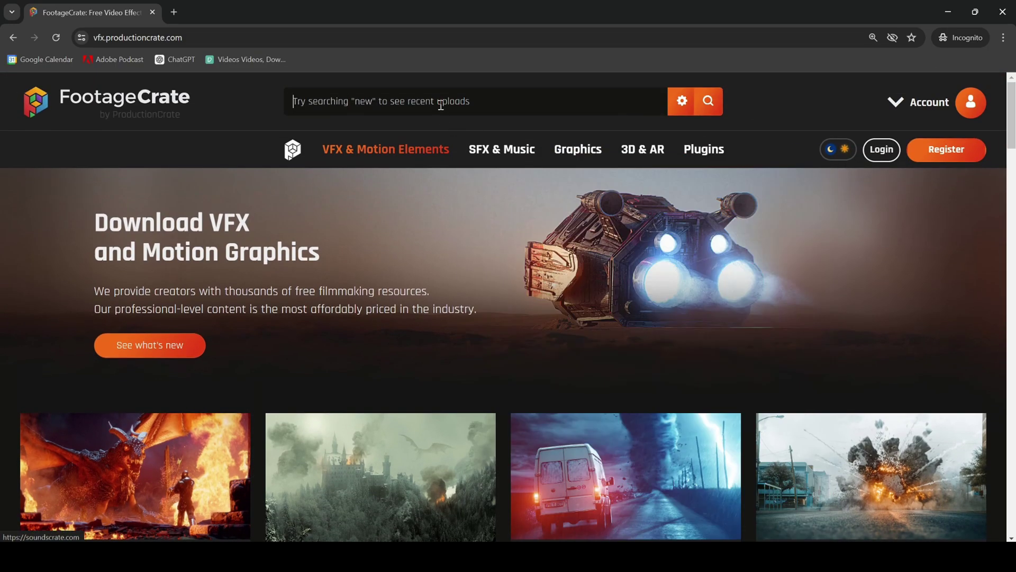
text(di)
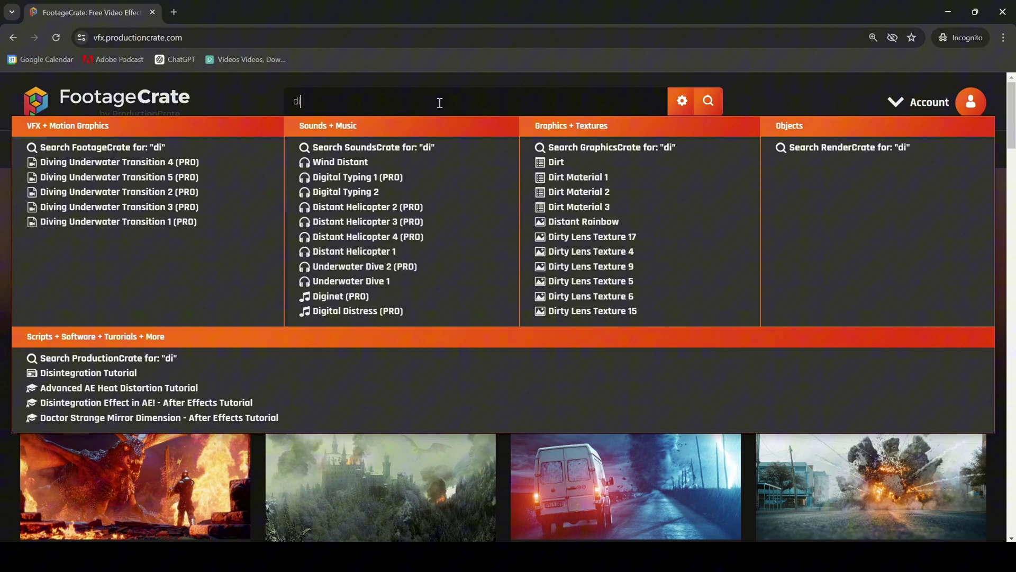
text(sintegration)
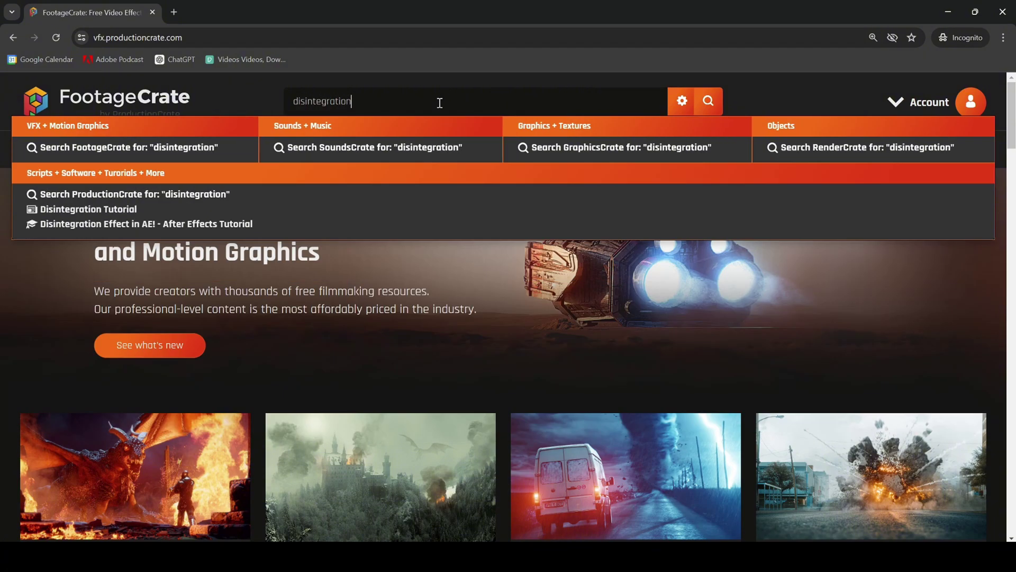
key(Return)
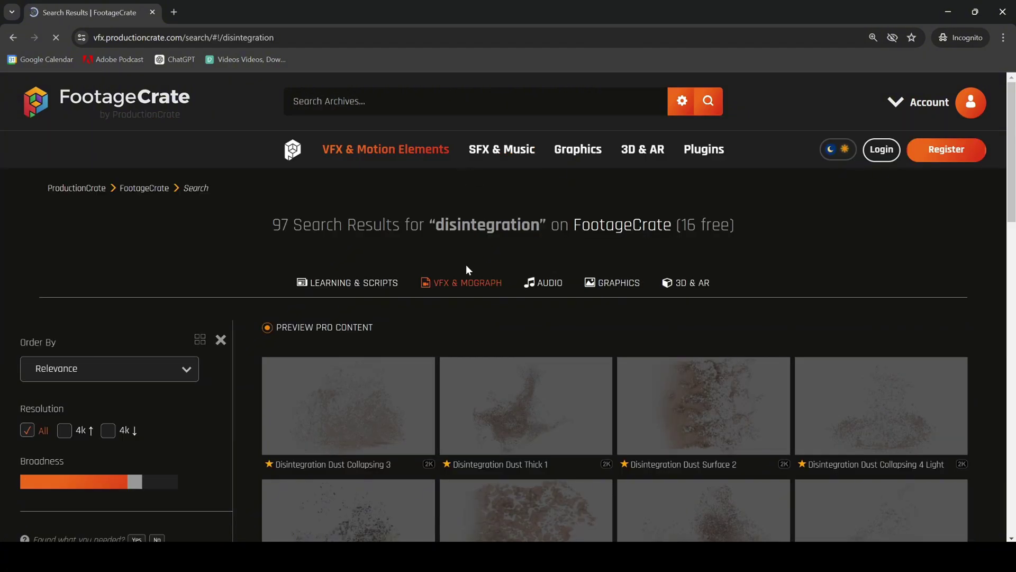
- Look through the disintegration results, turn off Preview Pro Content and preview Disintegration Dust Collapsing 1
scroll(468, 269, down, 2)
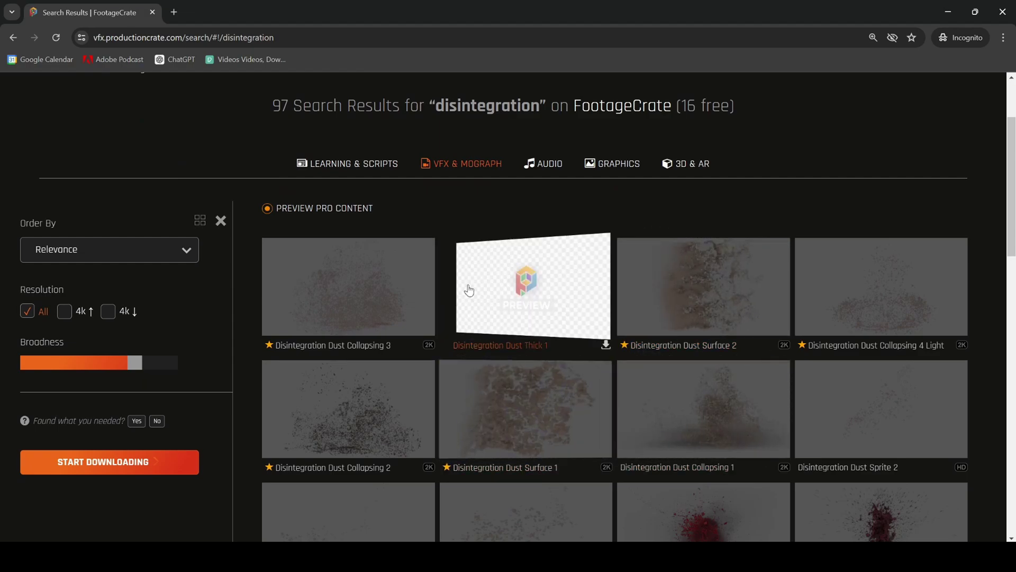
scroll(382, 291, up, 1)
scroll(382, 291, up, 1)
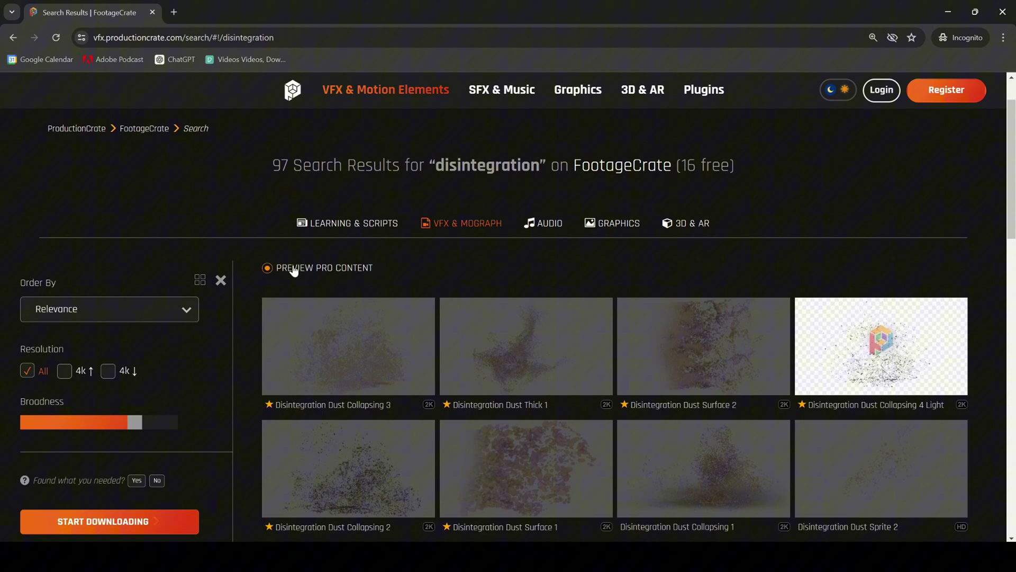
click(267, 267)
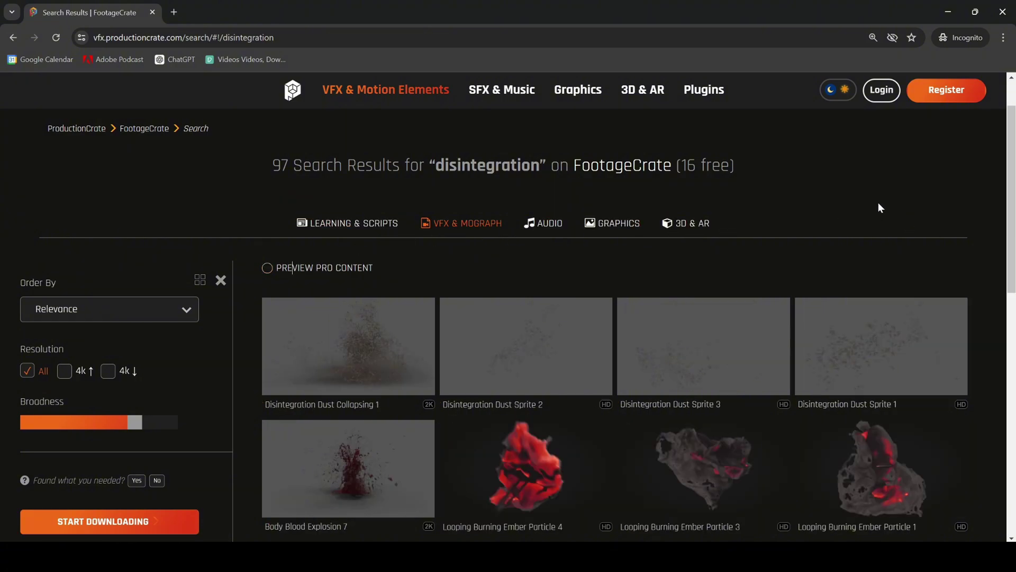
mouse_move(301, 369)
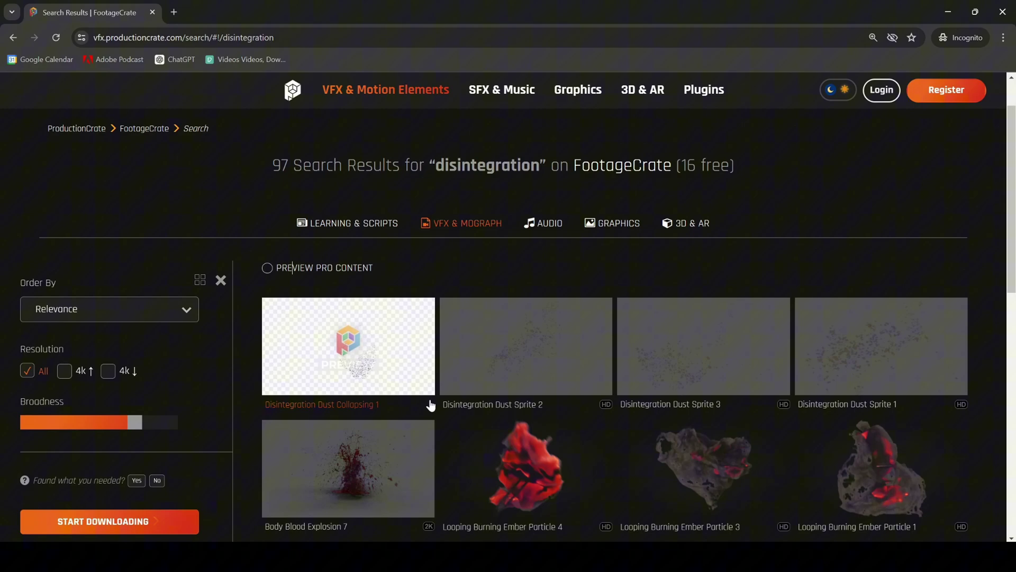
- Switch back to Premiere Pro, place the footagecrate-disintegration-dust-collapsing-1 clip on V3 ending flush with the clips below, and play it back
key(alt+Tab)
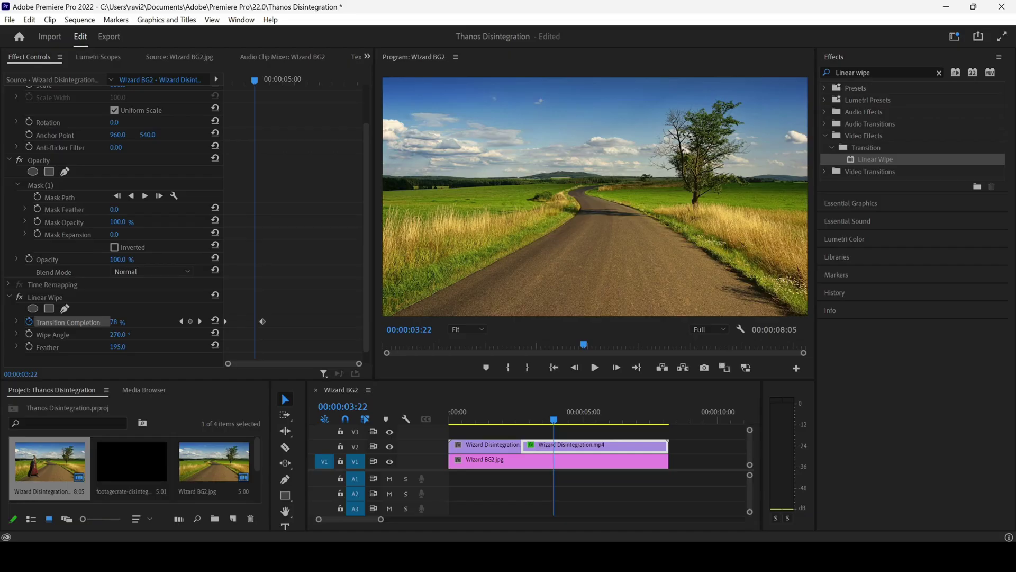
click(323, 444)
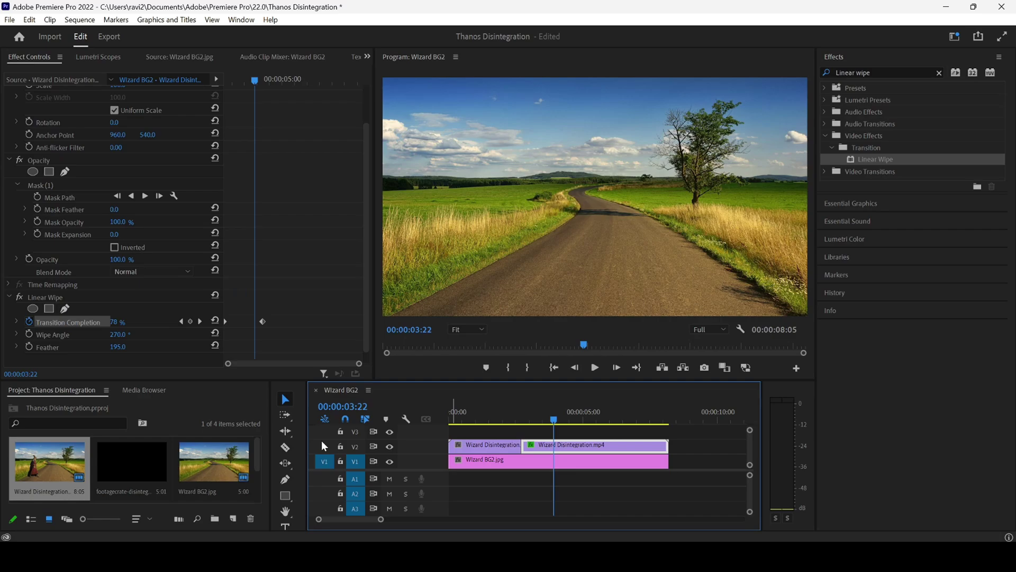
drag(145, 462, 540, 432)
click(521, 412)
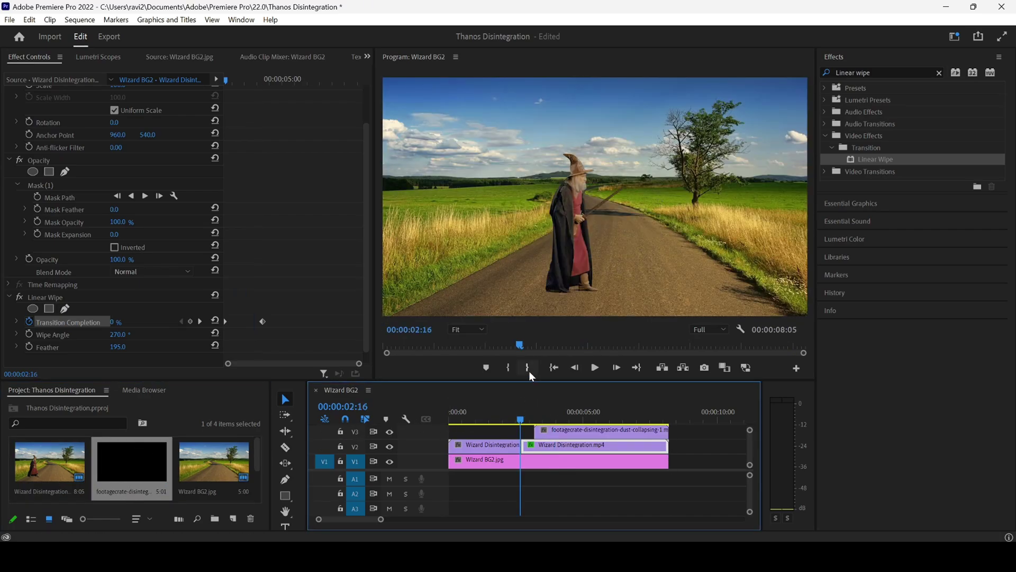
drag(526, 380, 526, 324)
key(space)
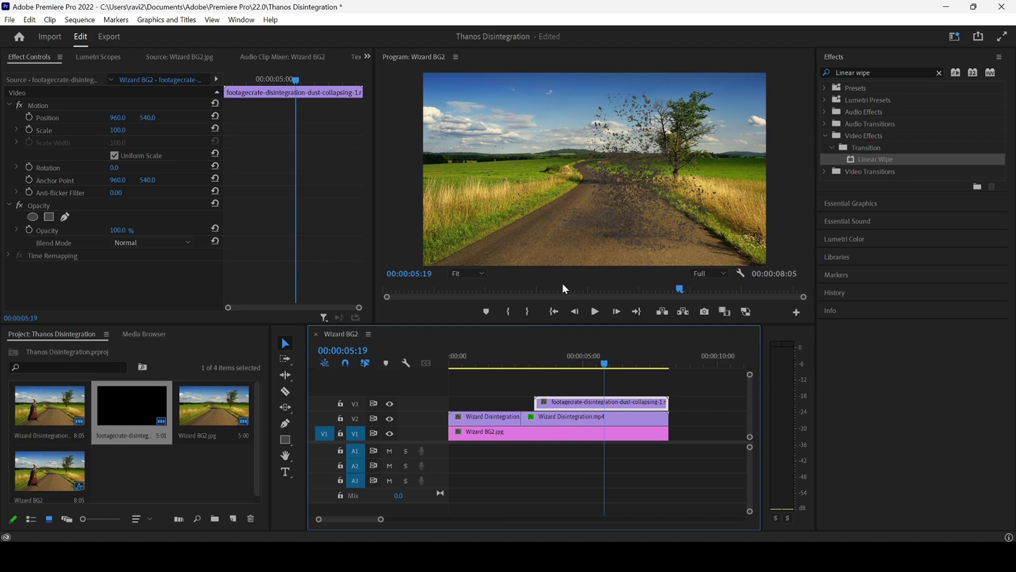
key(space)
- Set the dust clip's scale to 111 and move it on V3 to start at the cut between the two wizard clips
drag(118, 130, 123, 130)
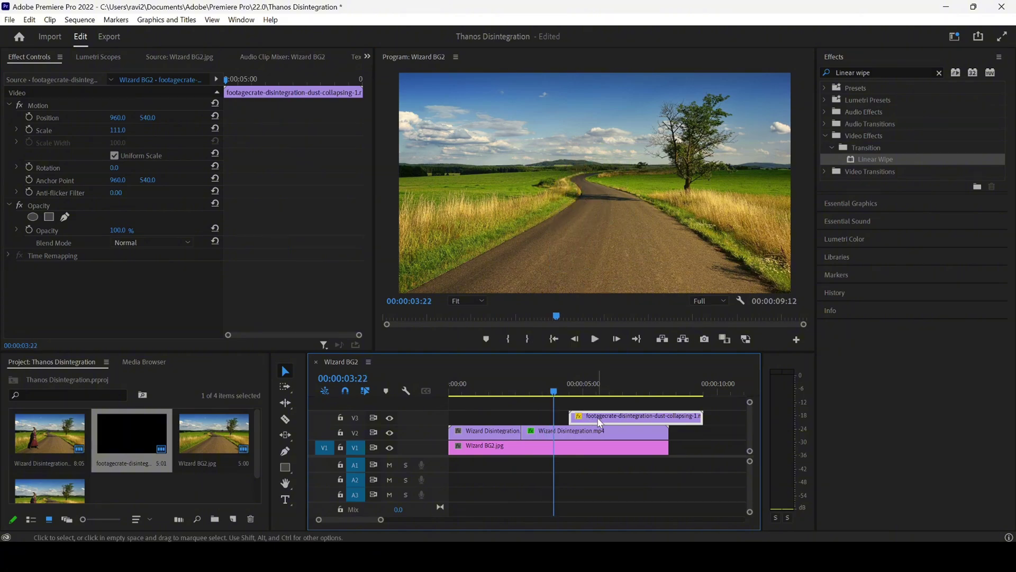
drag(600, 421, 553, 419)
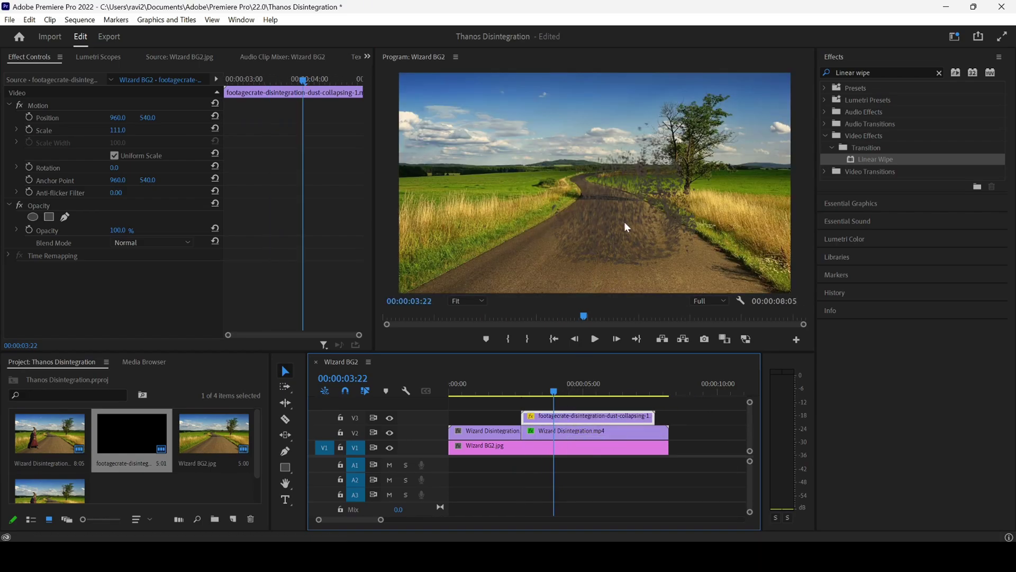
- Play back the dust against the wipe and trim about half a second off the dust clip's beginning, keeping it aligned with the cut
click(525, 389)
key(space)
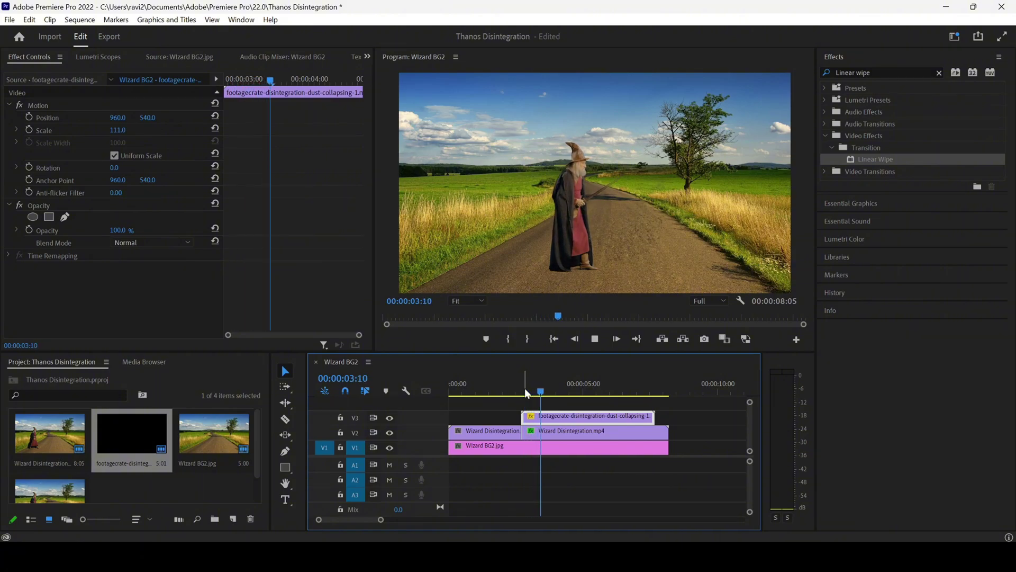
click(525, 389)
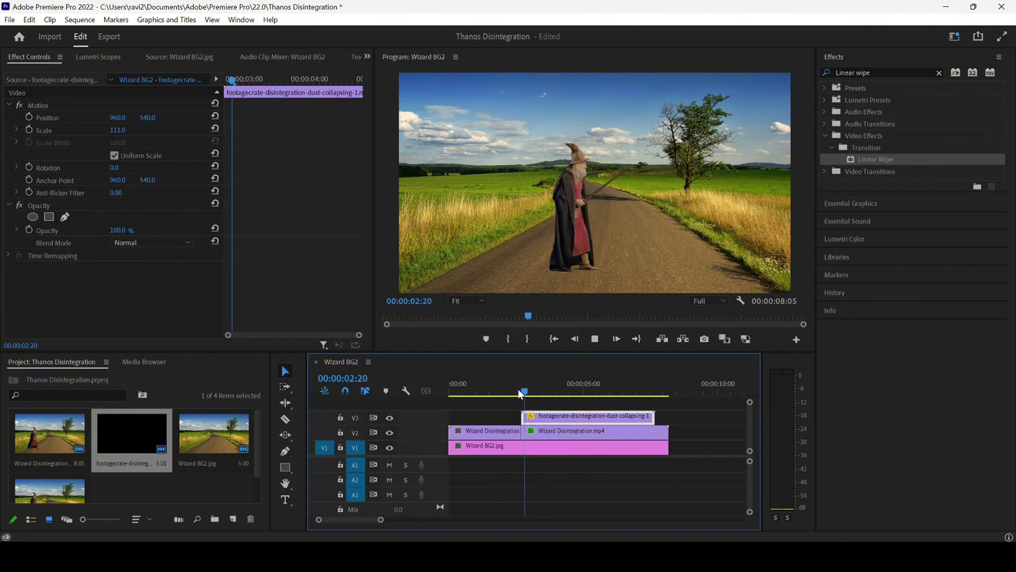
key(space)
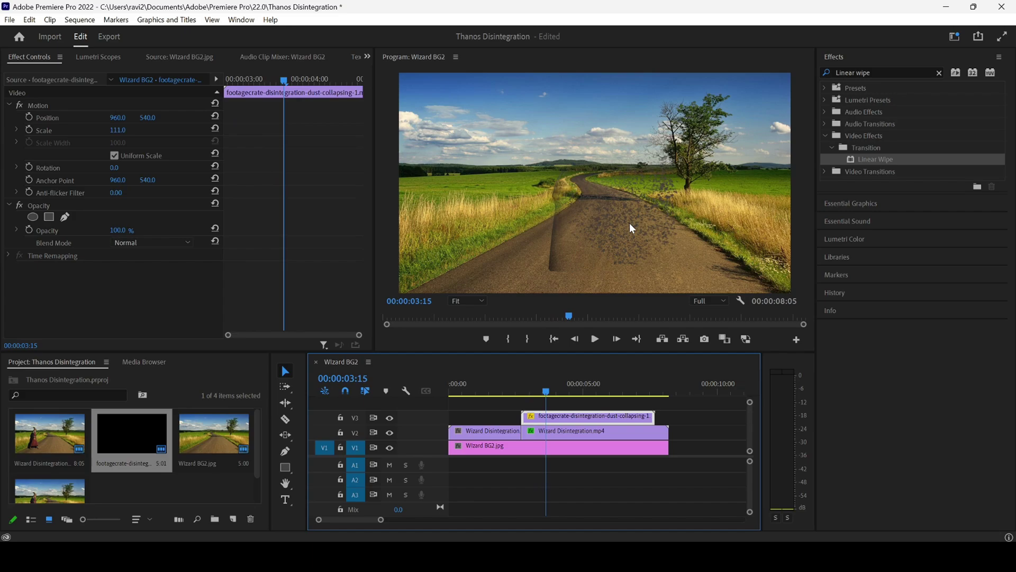
mouse_move(525, 416)
mouse_down()
mouse_move(545, 423)
mouse_move(521, 393)
mouse_move(532, 398)
mouse_up()
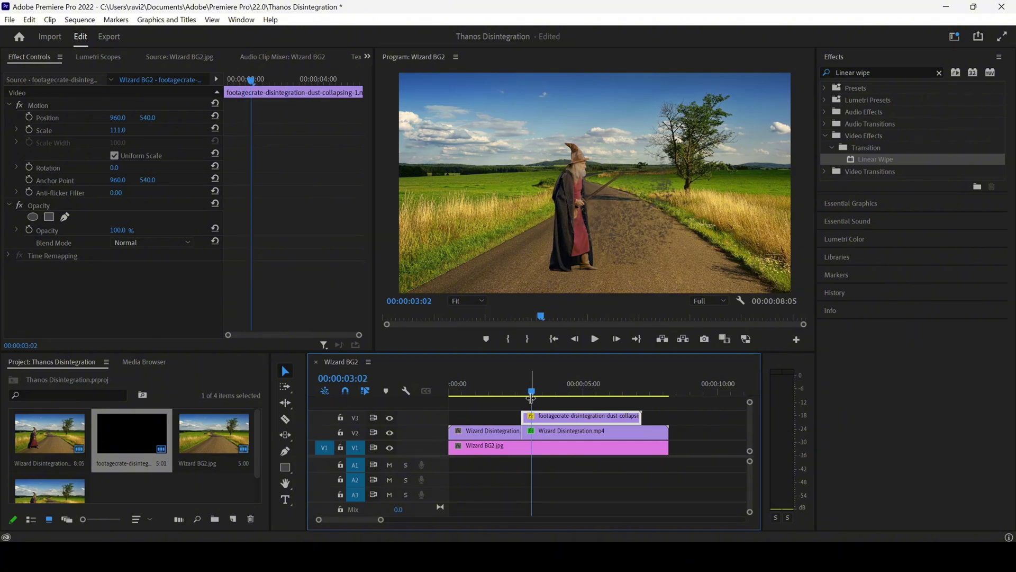
- Keyframe the dust clip's horizontal position from 960 at 00:00:03:02 to 836 at 00:00:03:12
click(29, 117)
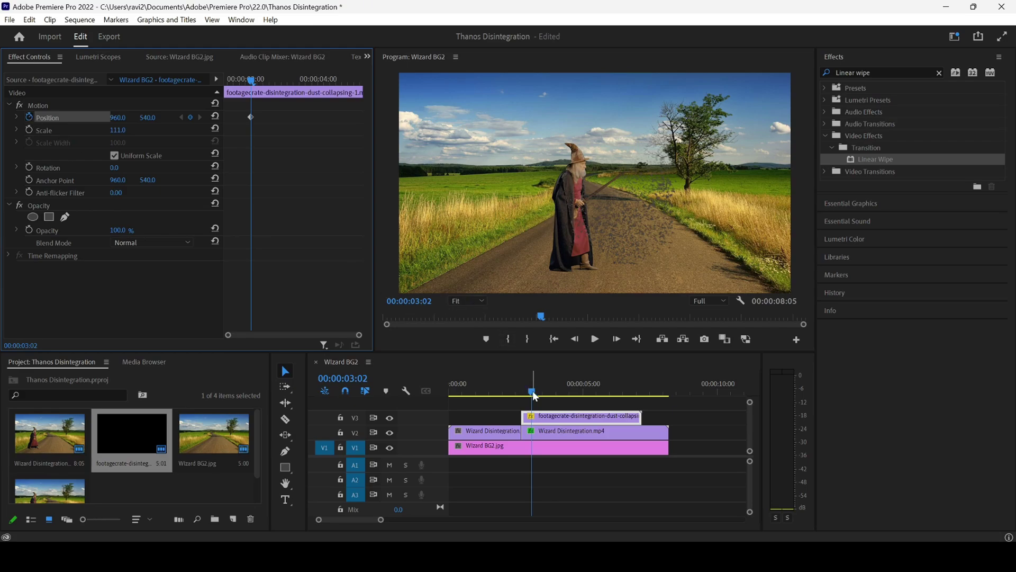
drag(533, 395, 546, 395)
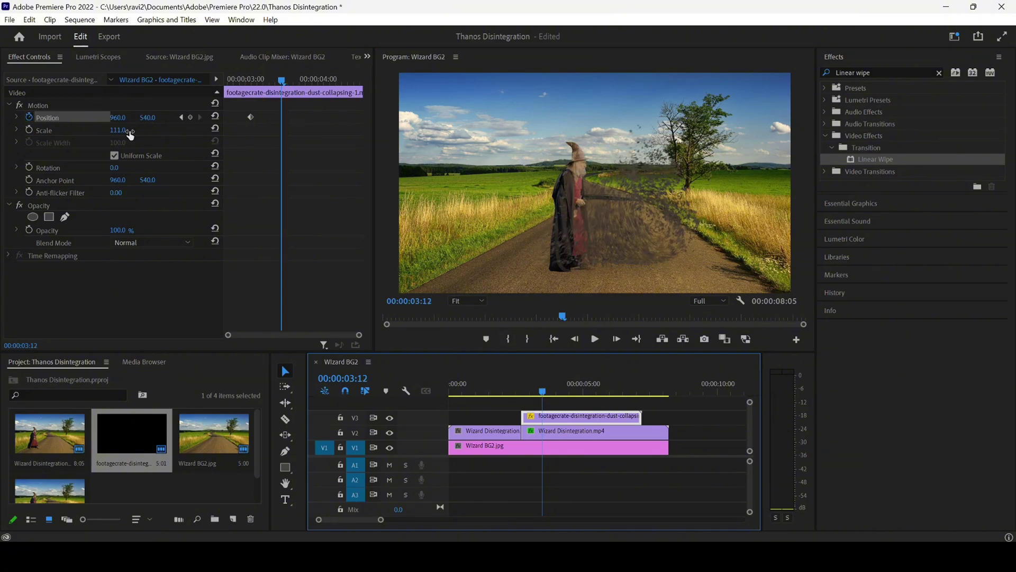
drag(118, 117, 55, 117)
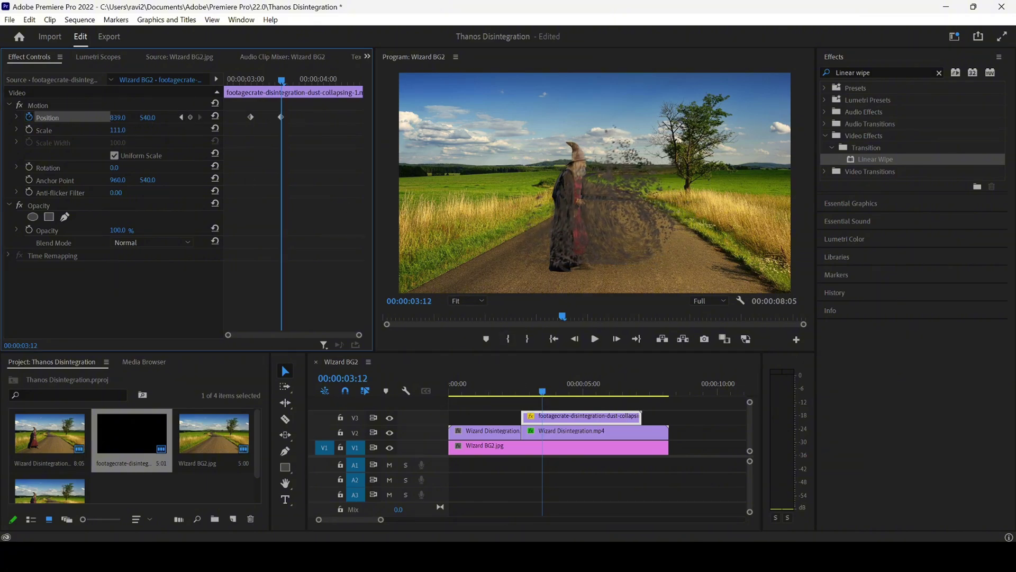
- Set the dust clip's scale to 126 and play back the disintegration
drag(122, 130, 132, 137)
click(500, 378)
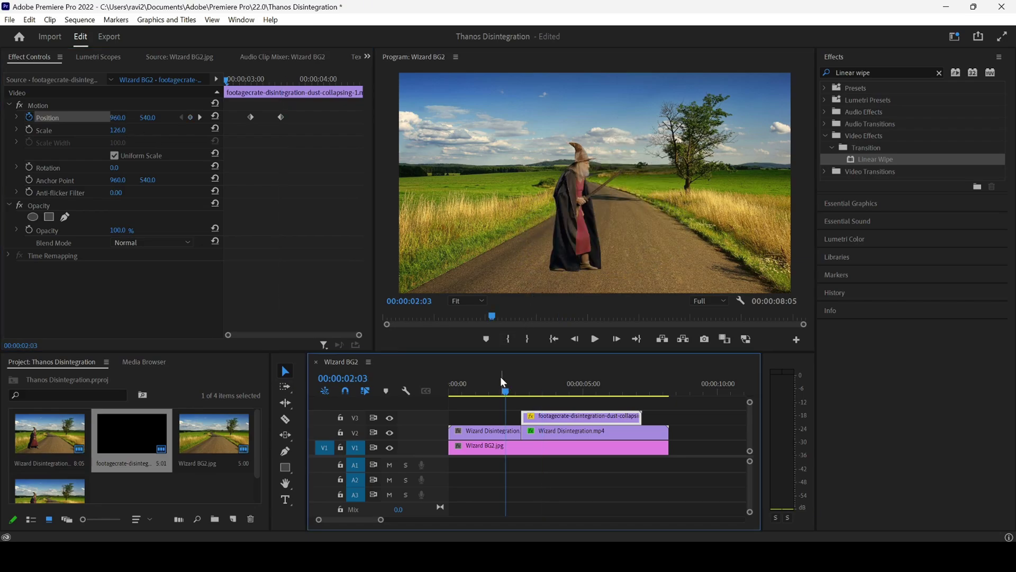
key(space)
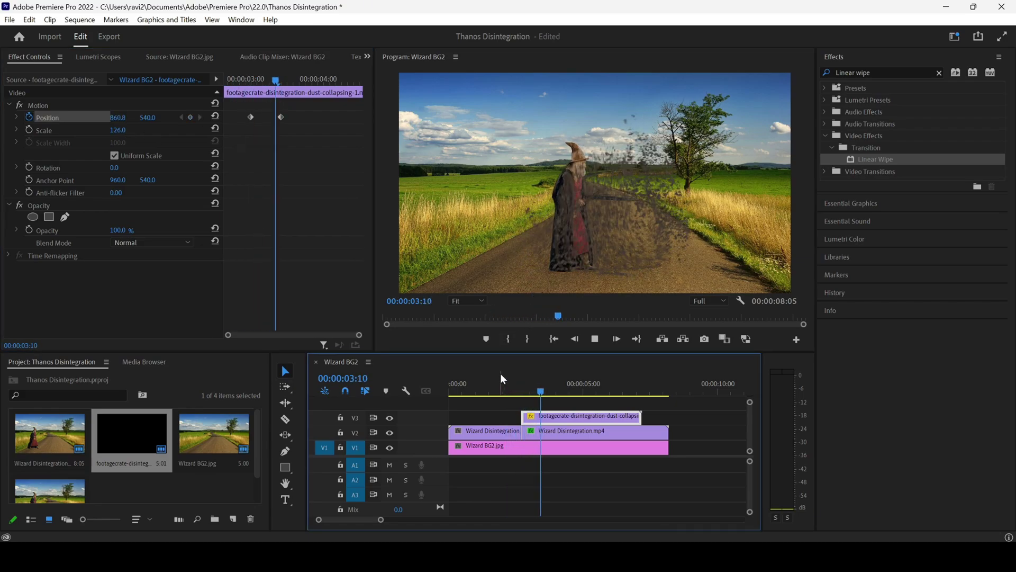
- Move the dust clip on V3 so that it starts at 00:00:03:01
click(518, 390)
drag(518, 393, 530, 393)
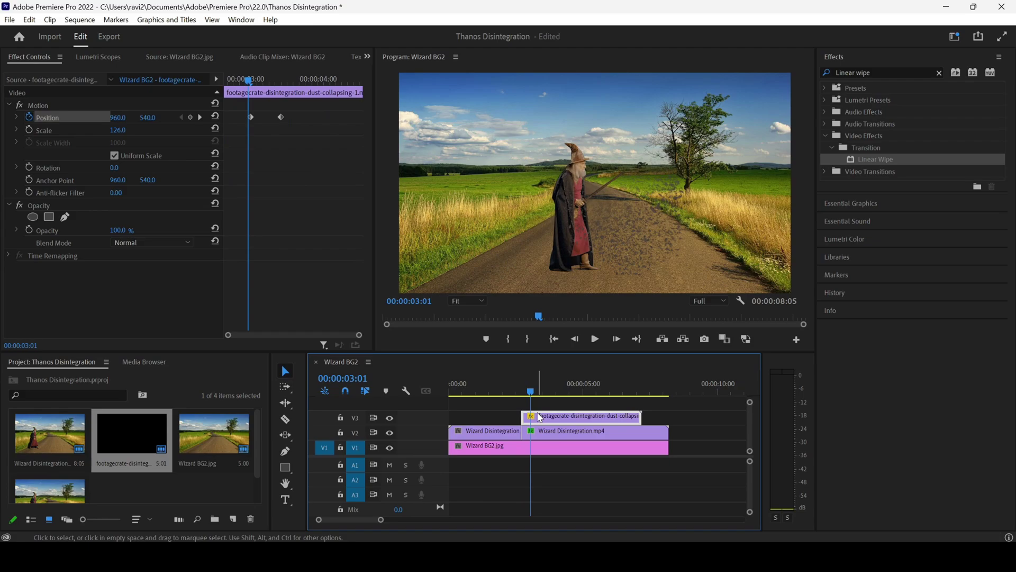
drag(541, 419, 541, 418)
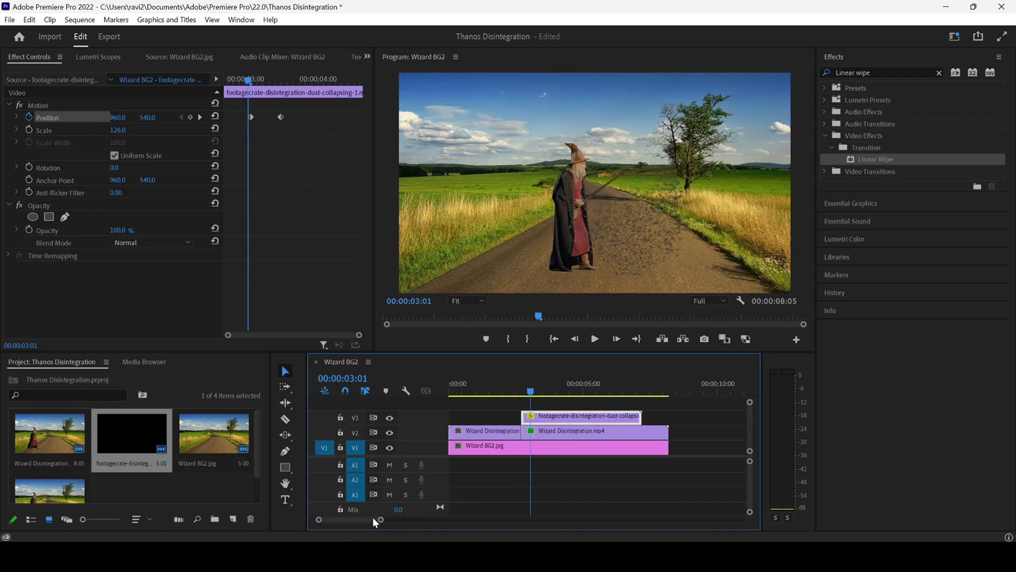
drag(381, 520, 339, 519)
drag(576, 418, 618, 418)
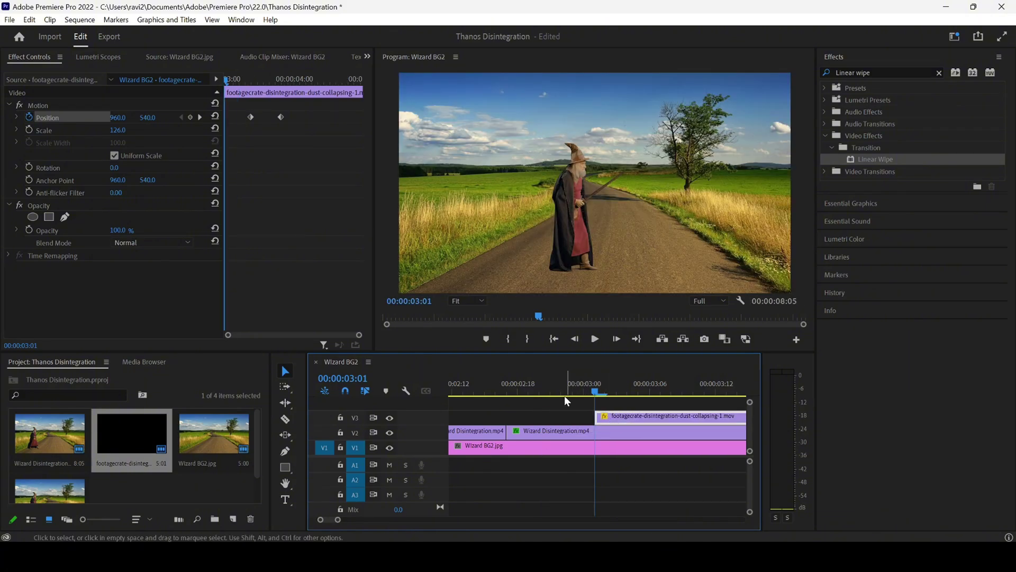
- Play back the wizard's disintegration with the shifted dust clip from just before the dust begins
key(space)
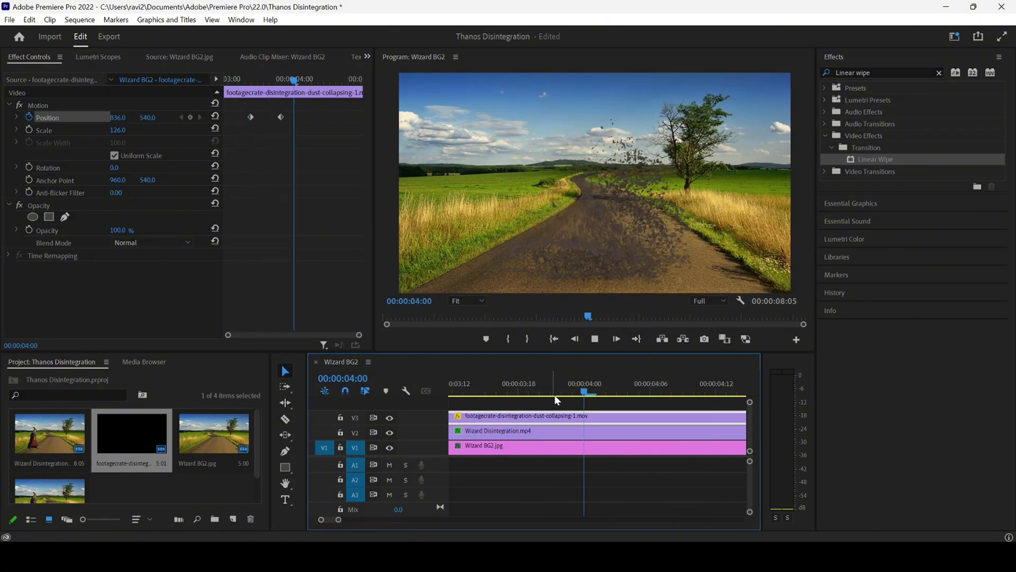
key(space)
drag(339, 519, 359, 519)
click(500, 382)
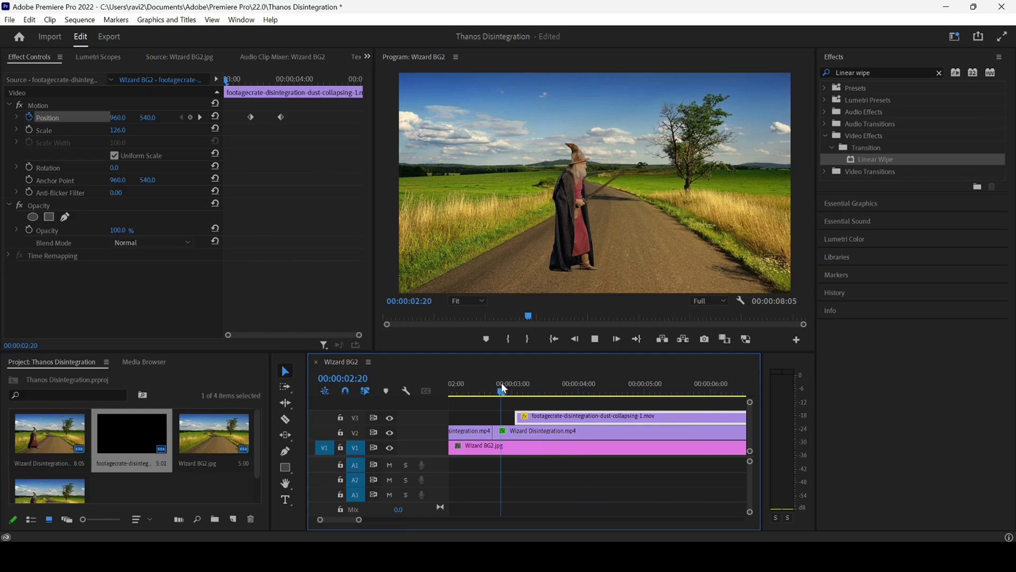
key(space)
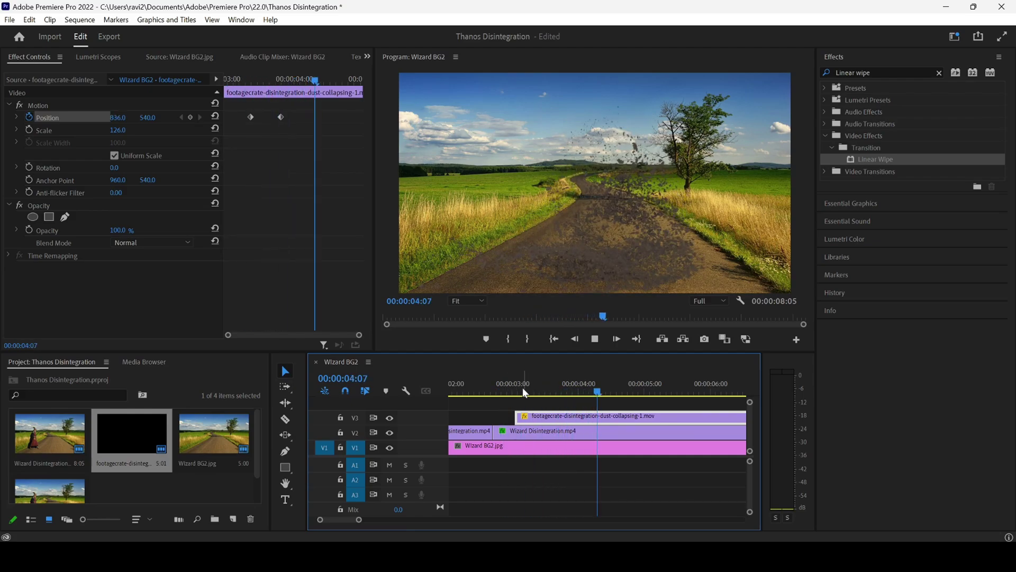
click(510, 388)
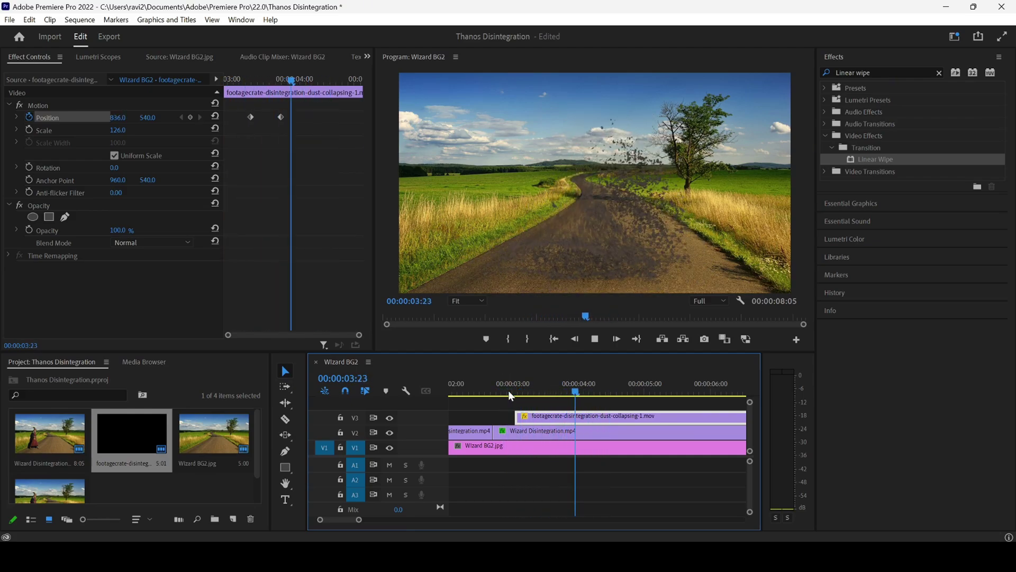
- Replay the sequence several times from shortly before the wizard disintegrates to check how the dust lines up with the wipe
click(508, 390)
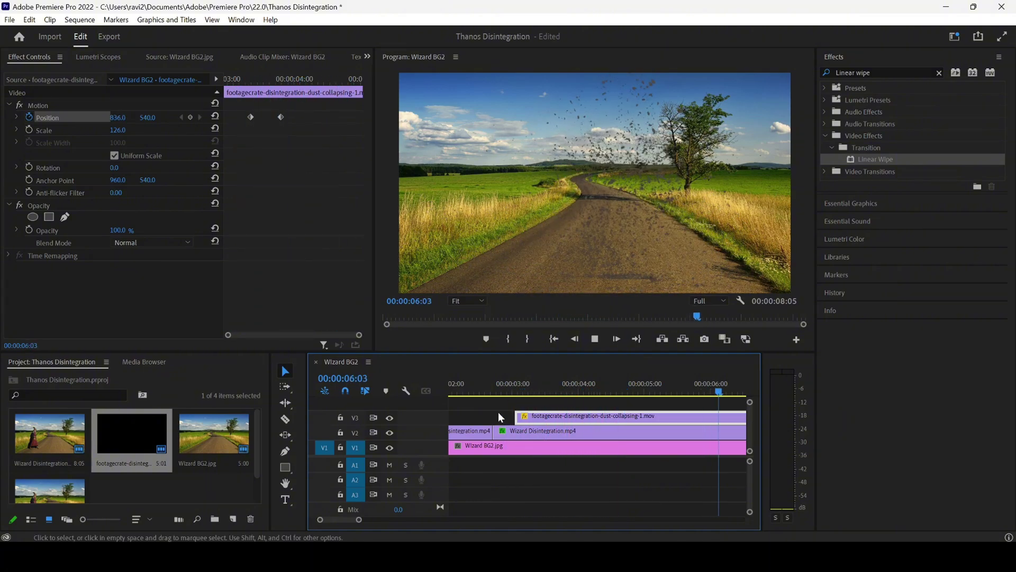
scroll(477, 440, down, 5)
drag(365, 523, 393, 520)
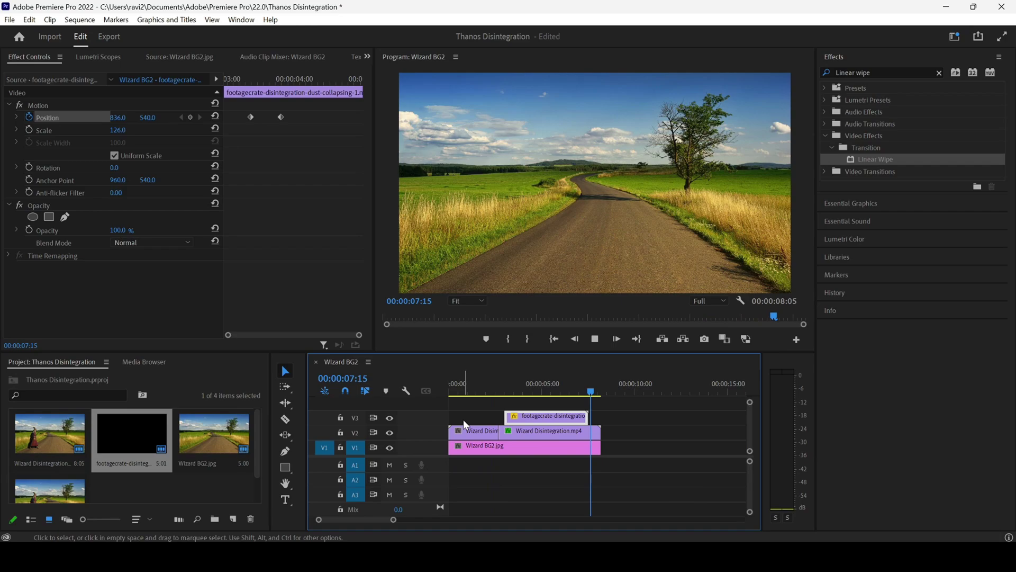
click(481, 393)
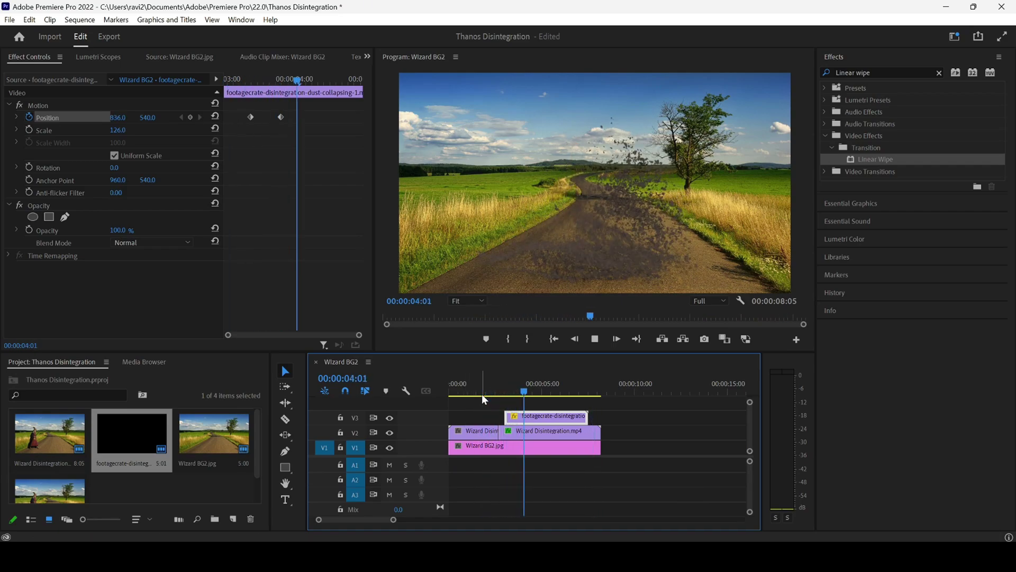
drag(522, 387, 496, 389)
click(496, 389)
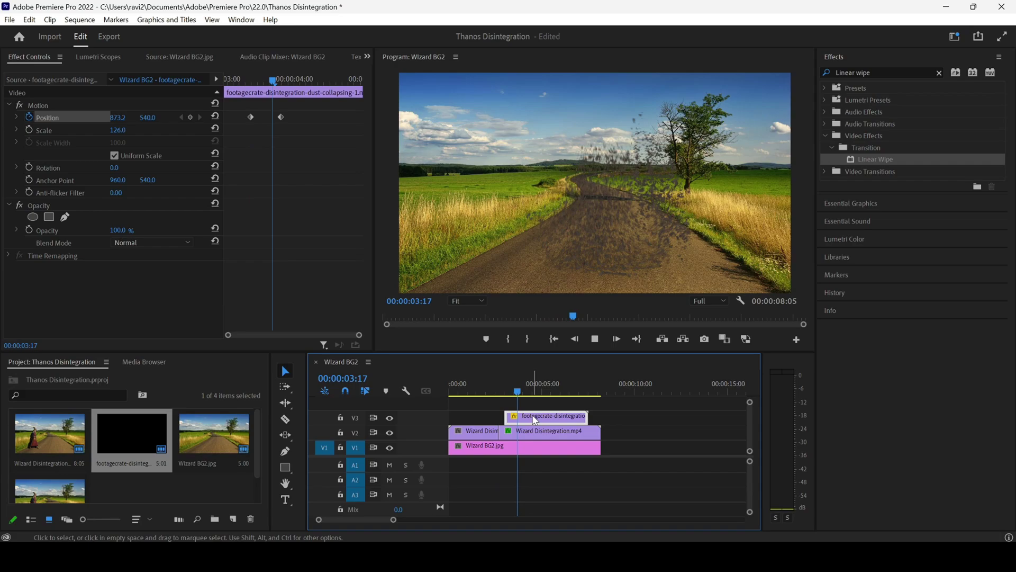
click(495, 386)
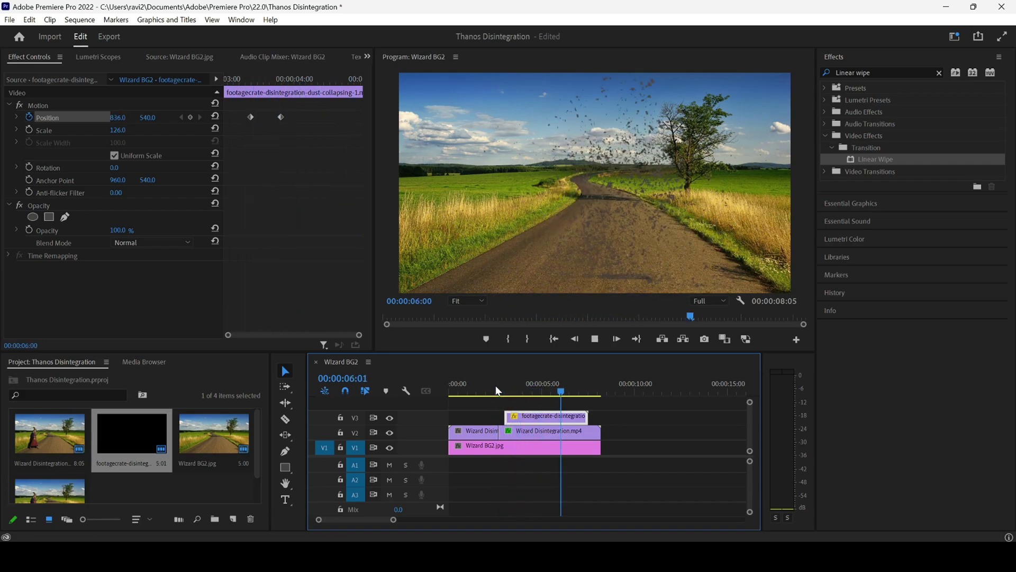
click(496, 387)
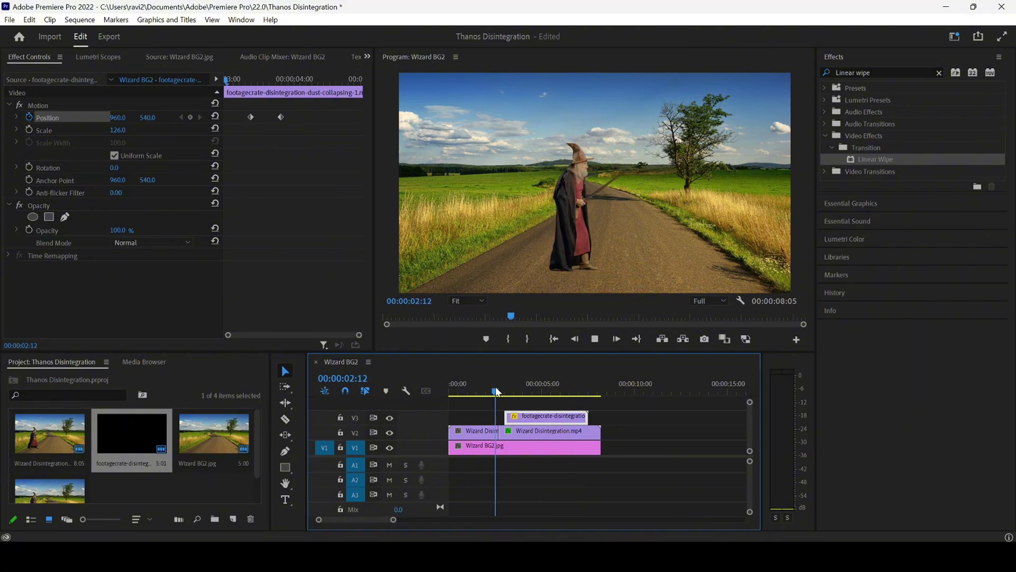